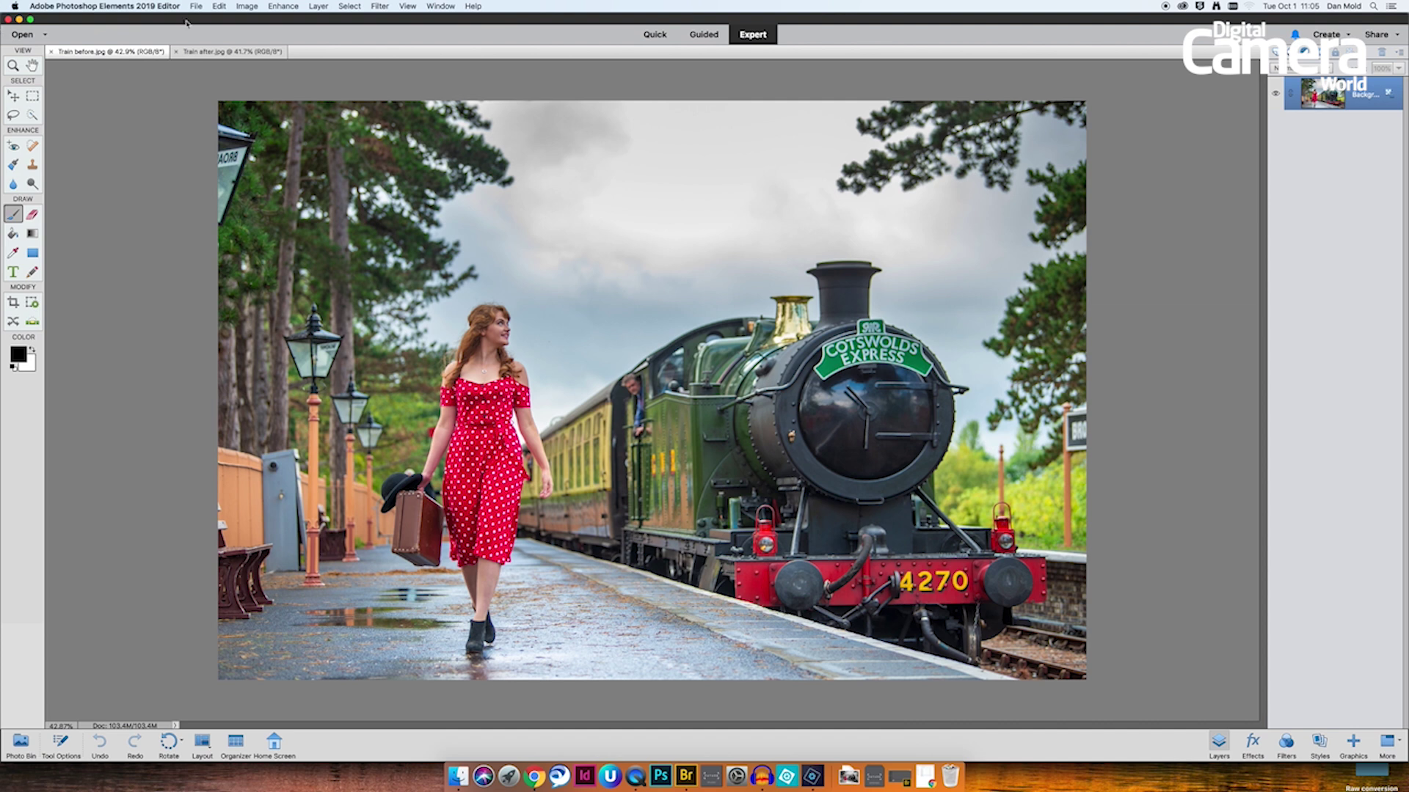
- View the finished example Train after.jpg and close it, leaving Train before.jpg open
left_click(243, 53)
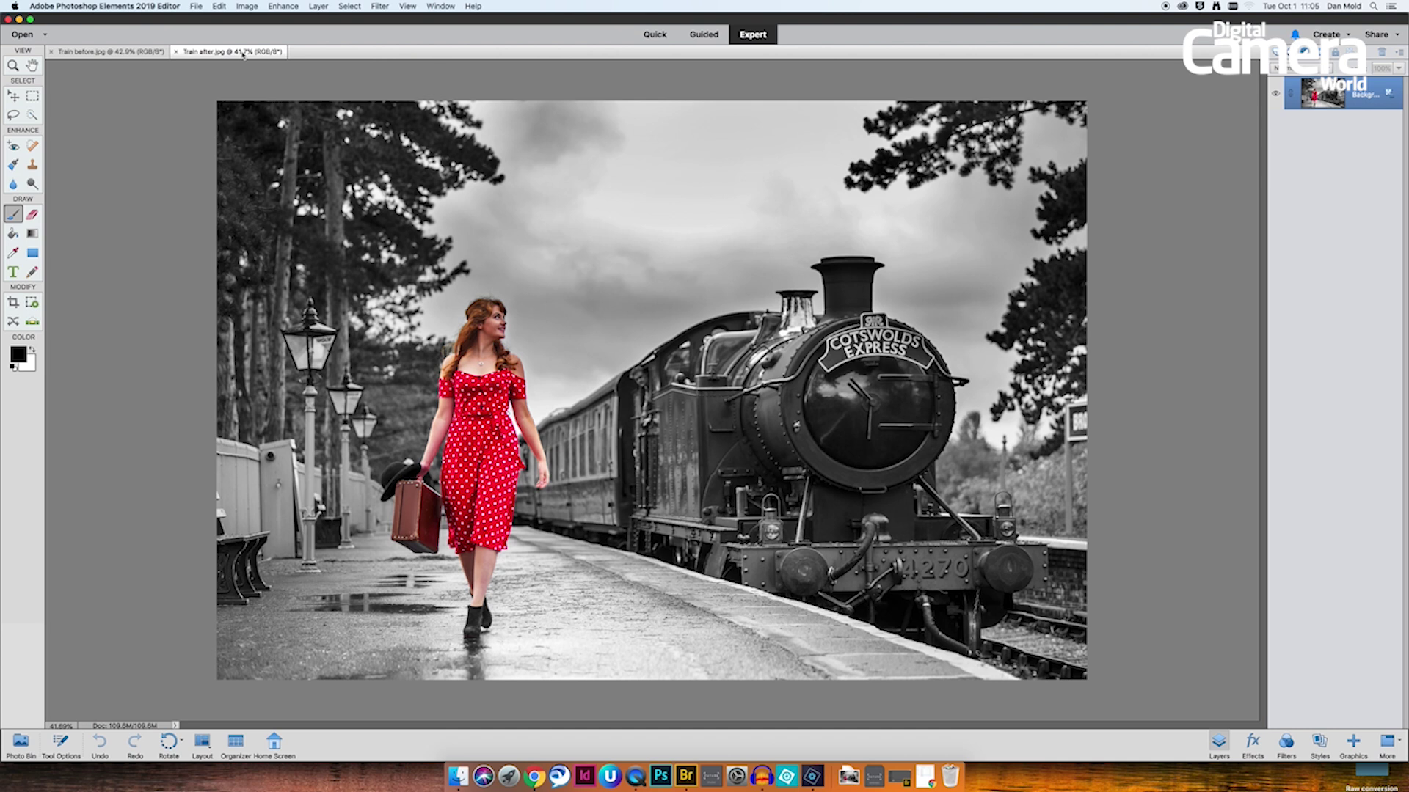
left_click(175, 51)
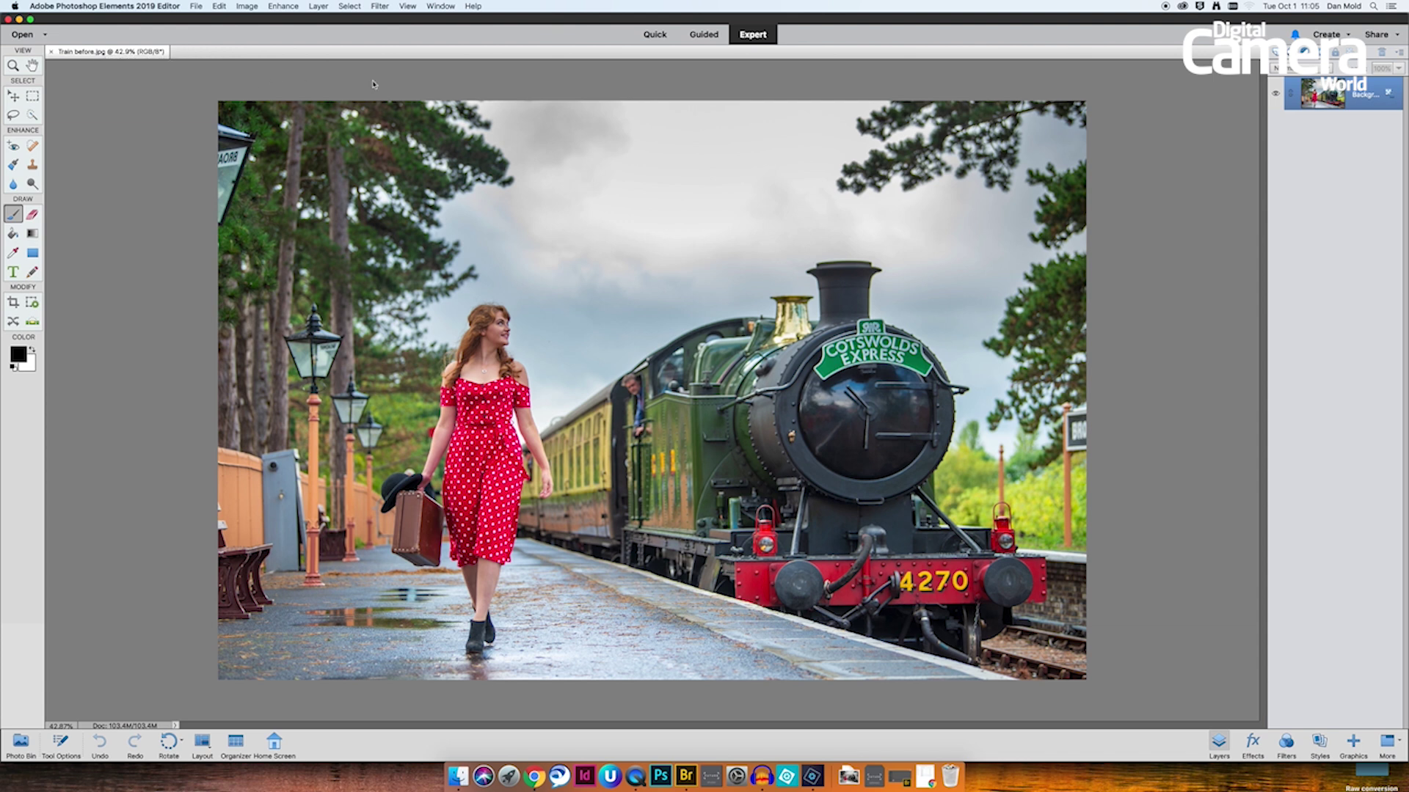
- Add a Hue/Saturation adjustment layer above the photo with the Saturation set to -100
left_click(440, 6)
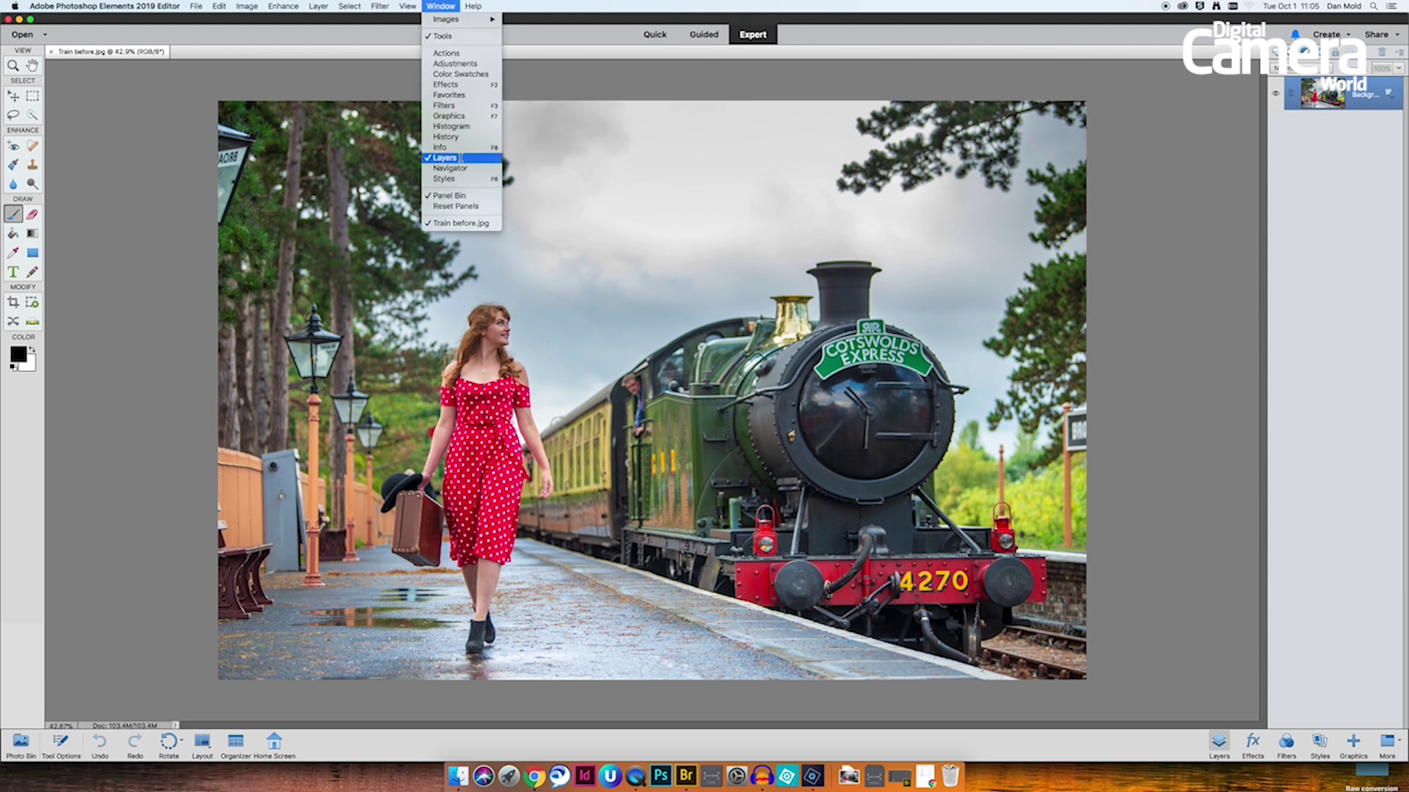
left_click(1333, 136)
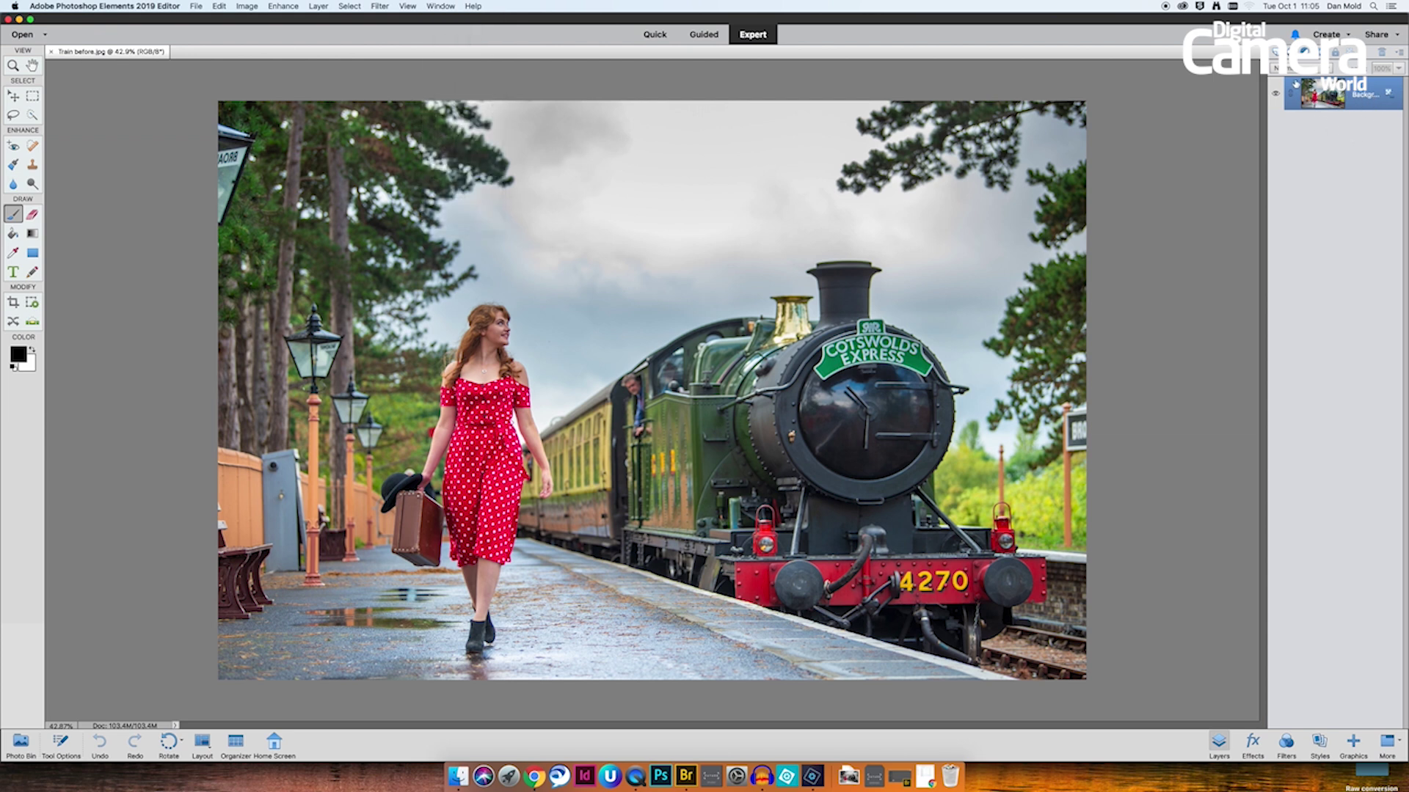
left_click(1305, 51)
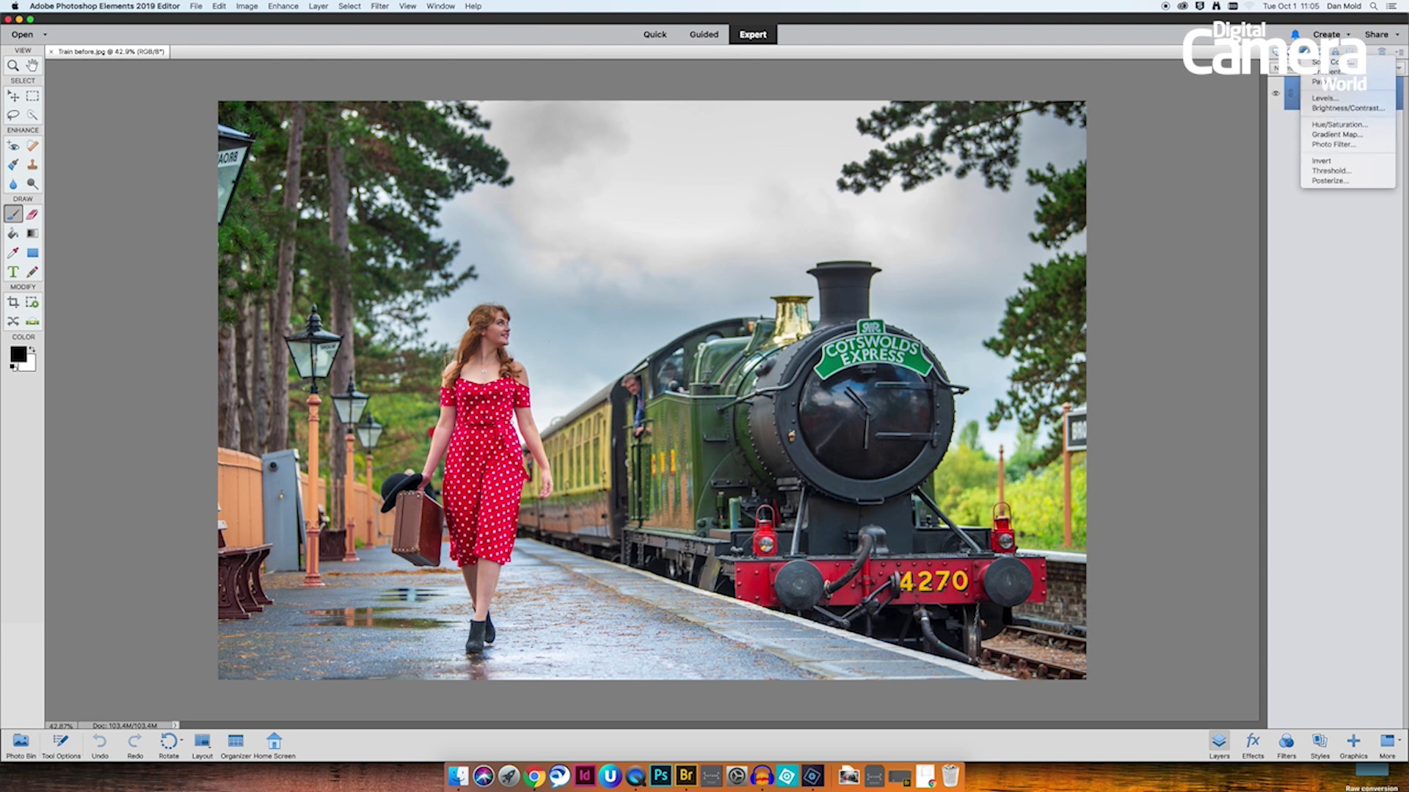
left_click(1363, 126)
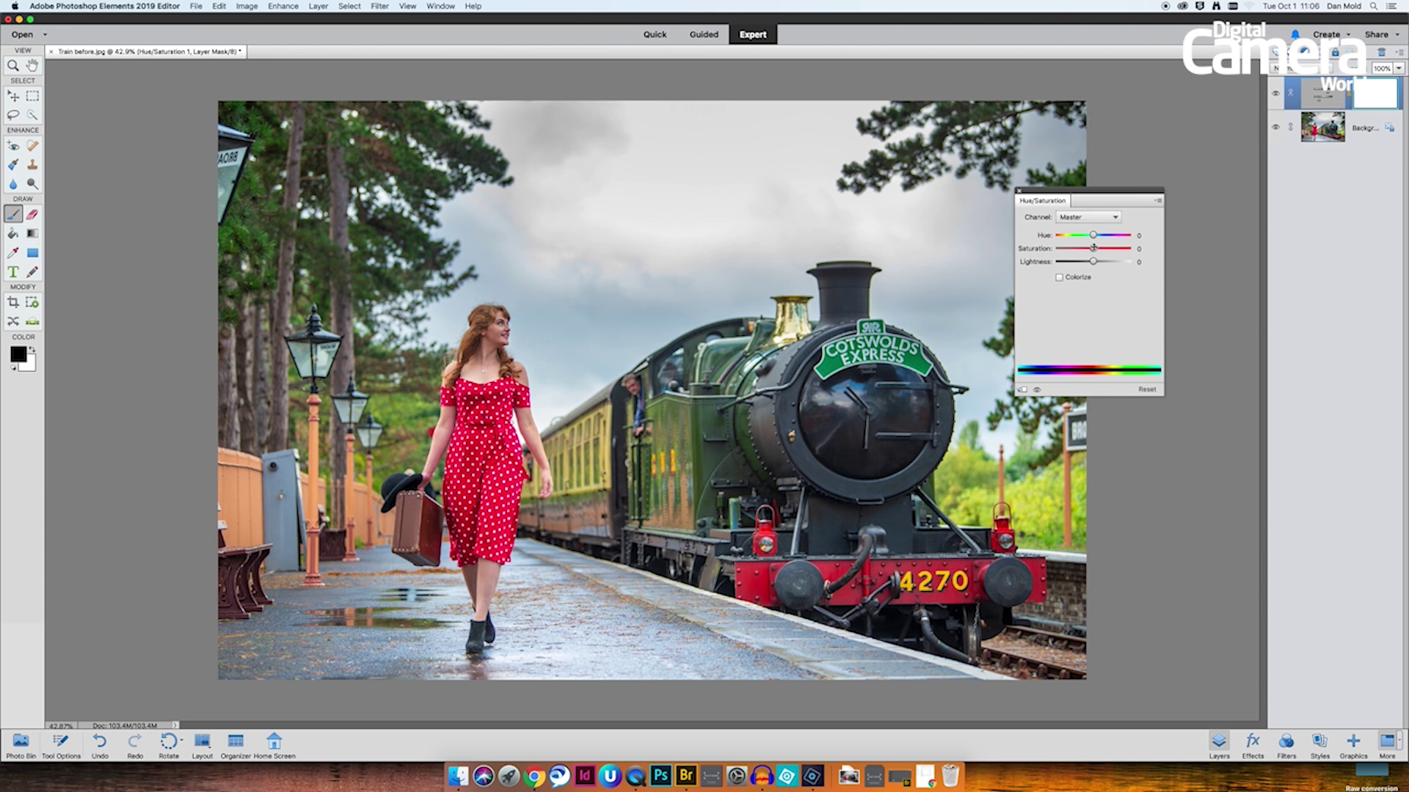
left_click_drag(1093, 249, 1057, 249)
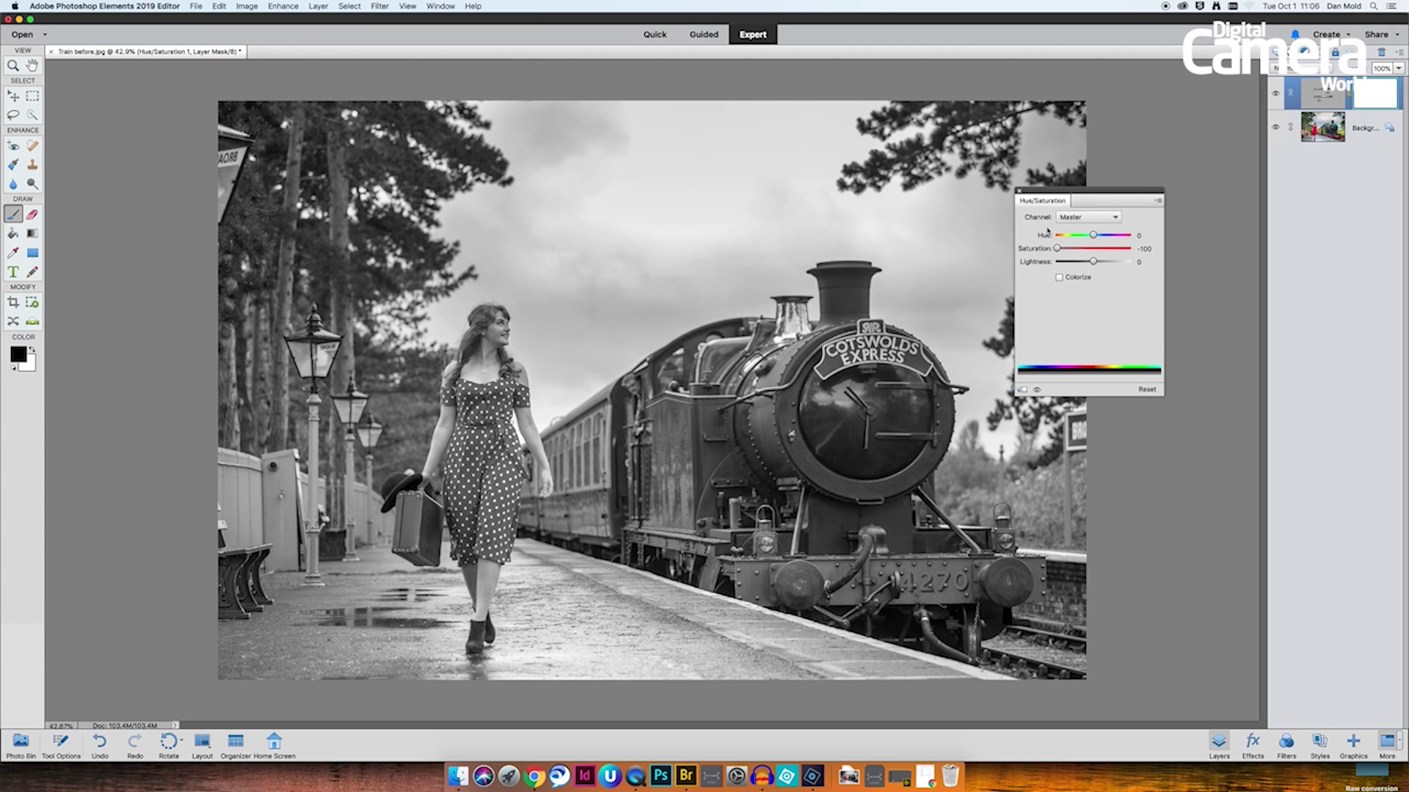
left_click(1018, 191)
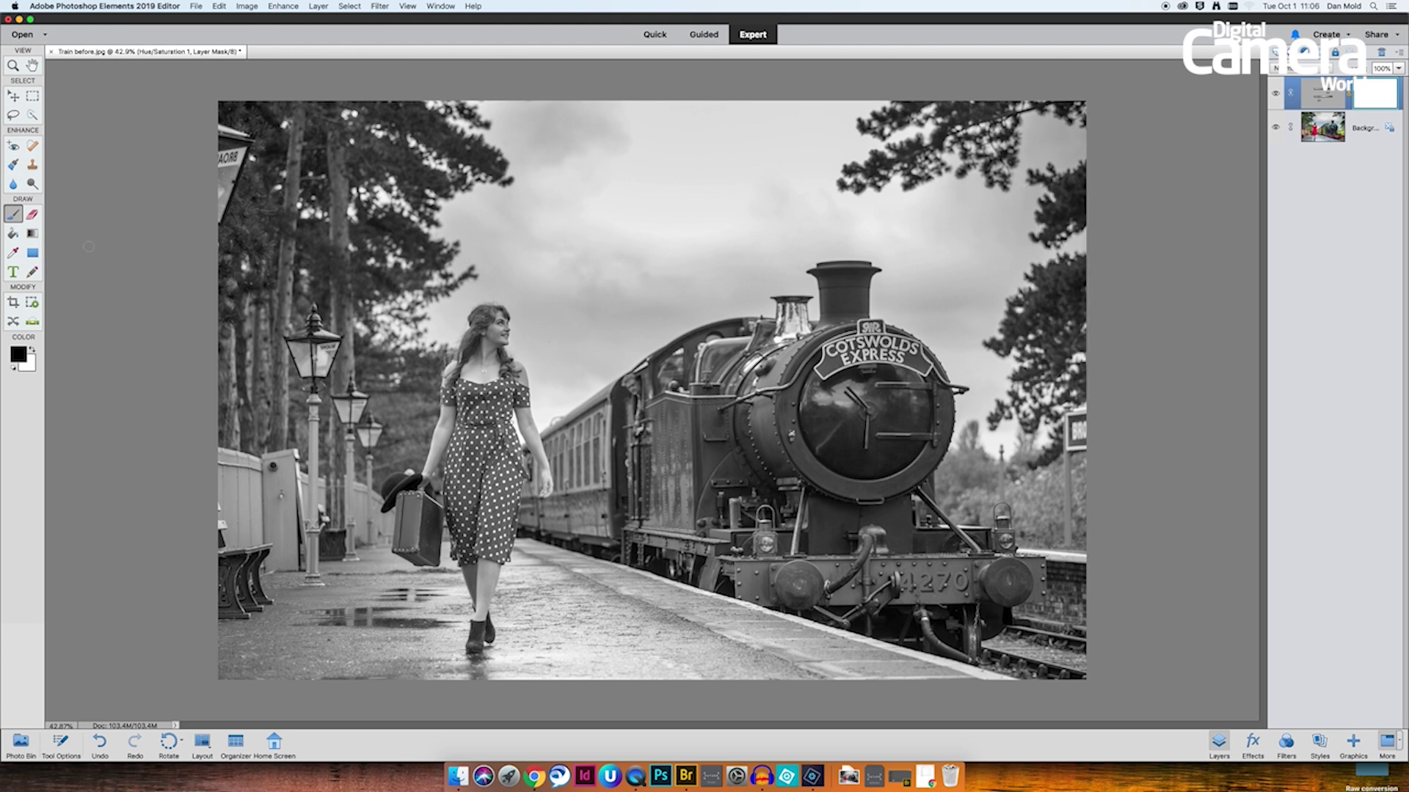
- Activate the Brush tool with 70% opacity and check its brush settings
left_click(13, 214)
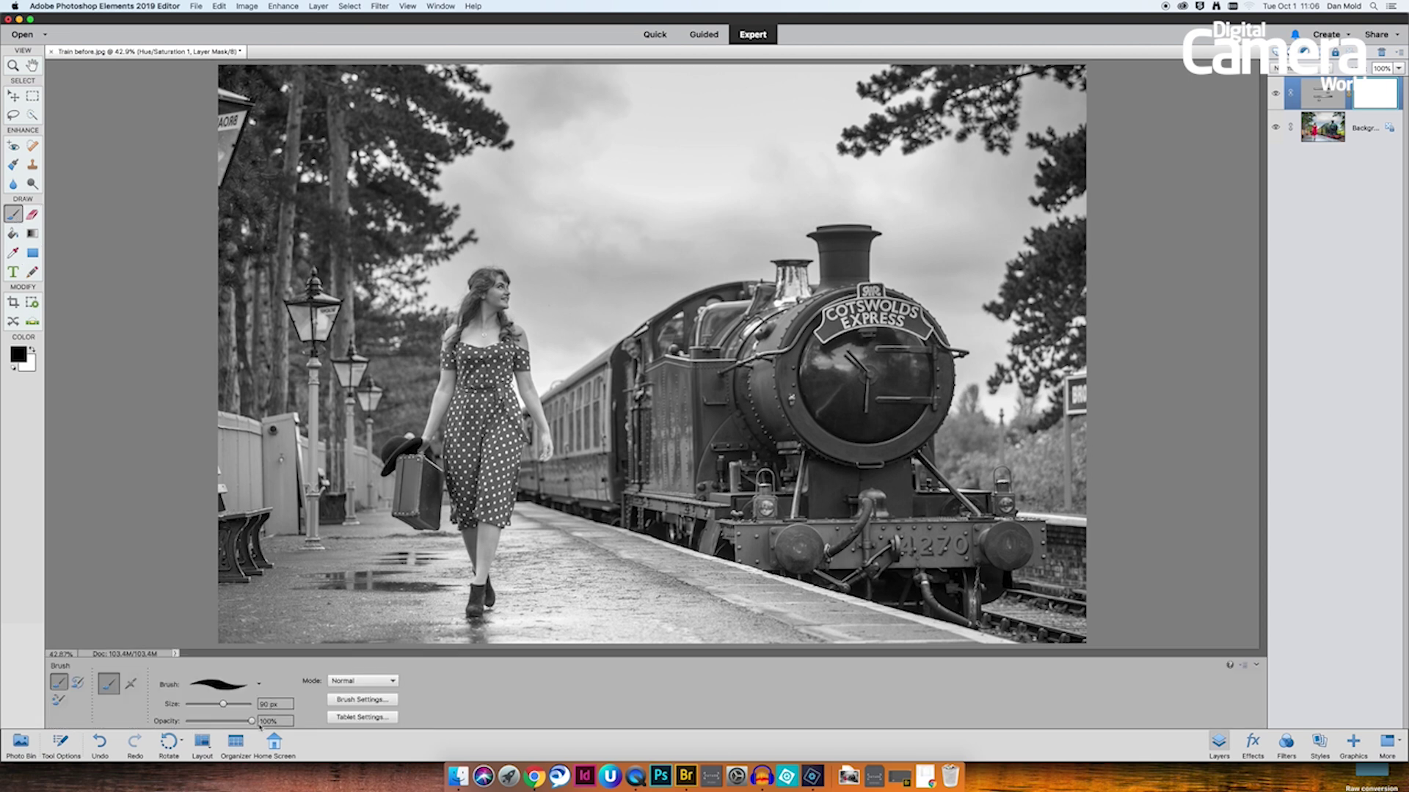
left_click_drag(253, 722, 233, 724)
left_click(362, 700)
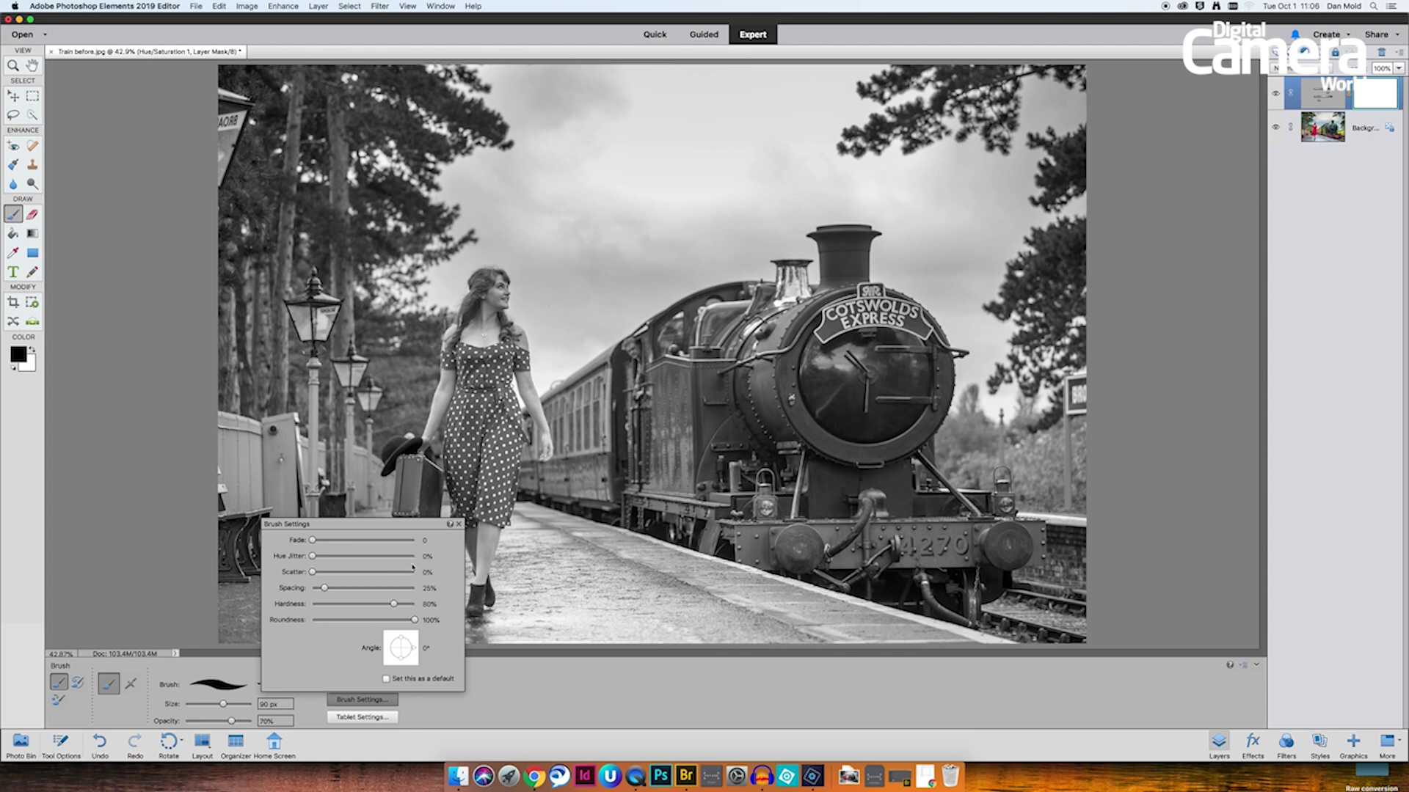
left_click(458, 523)
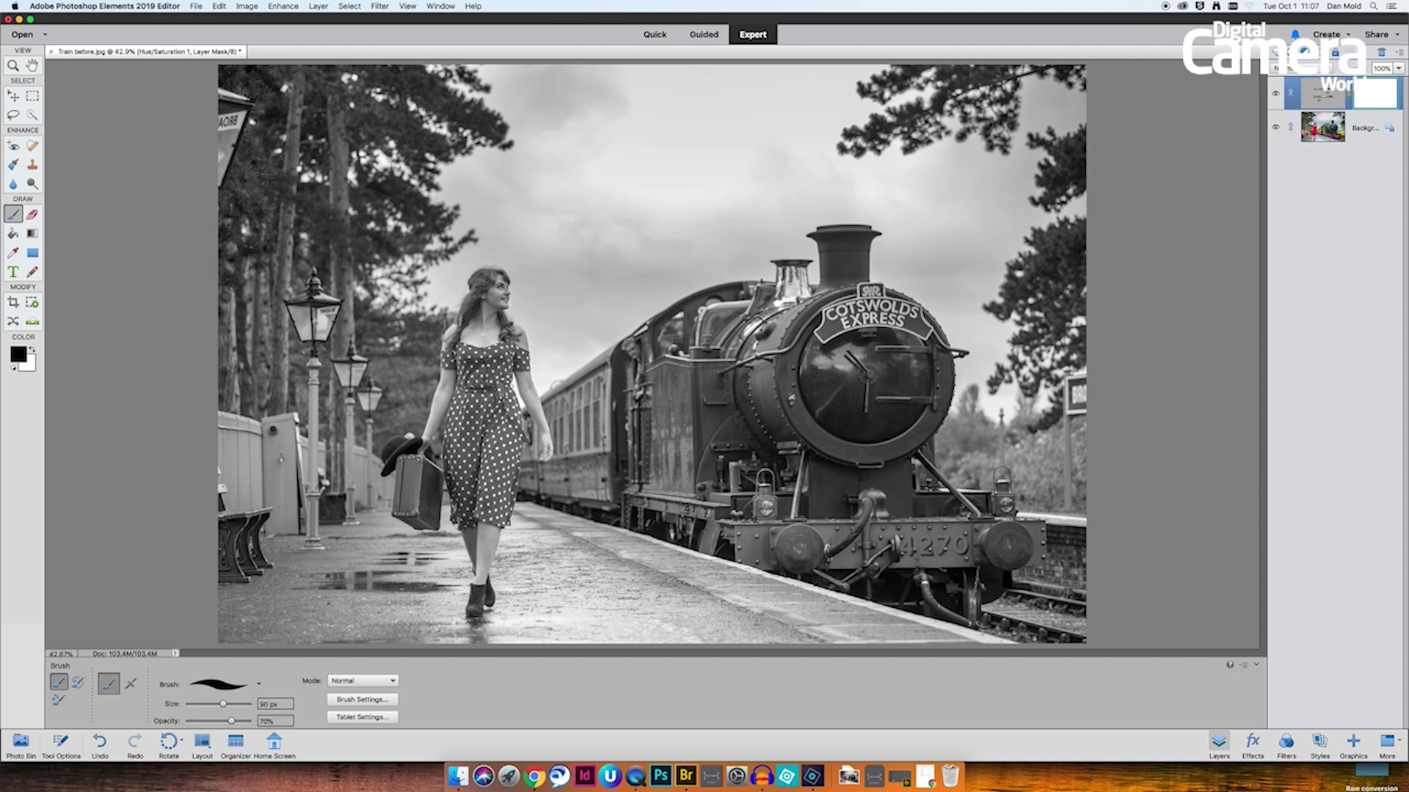
- Paint black on the adjustment layer's mask over the middle of the dress with a 175 px brush to restore its red
key("bracketright")
key("bracketright")
key("bracketright")
key("bracketright")
key("bracketright")
key("bracketright")
key("bracketright")
key("bracketleft")
key("bracketleft")
key("bracketleft")
key("x")
key("x")
mouse_move(473, 400)
left_mouse_down()
mouse_move(469, 432)
mouse_move(495, 387)
mouse_move(501, 421)
mouse_move(482, 456)
mouse_move(509, 419)
mouse_move(485, 481)
left_mouse_up()
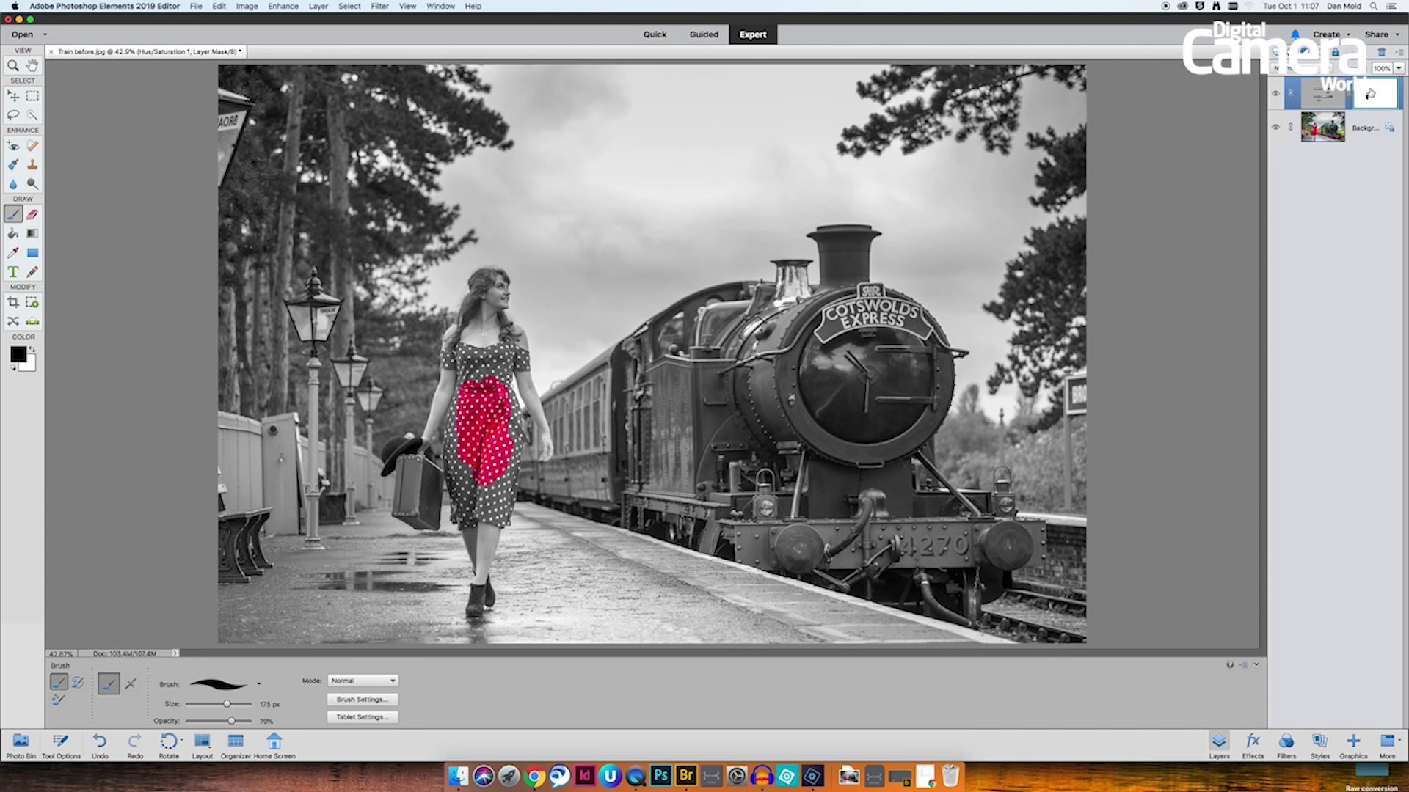
mouse_move(474, 478)
left_mouse_down()
mouse_move(463, 469)
mouse_move(485, 510)
mouse_move(506, 477)
mouse_move(490, 522)
left_mouse_up()
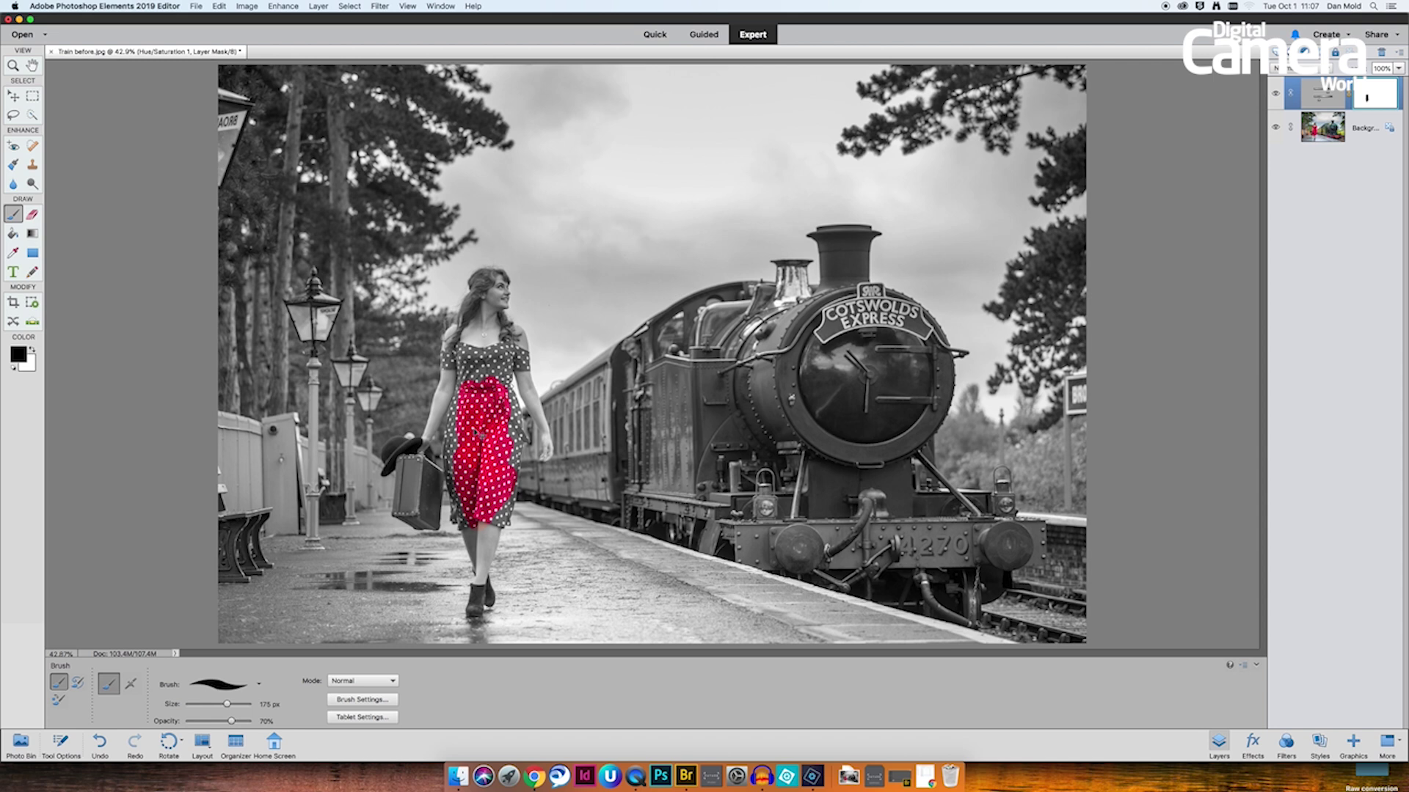
- Restore colour over the lower skirt and its suitcase-side edge by painting black on the mask with a smaller 100 px brush
key("super+equal")
key("super+equal")
key("super+equal")
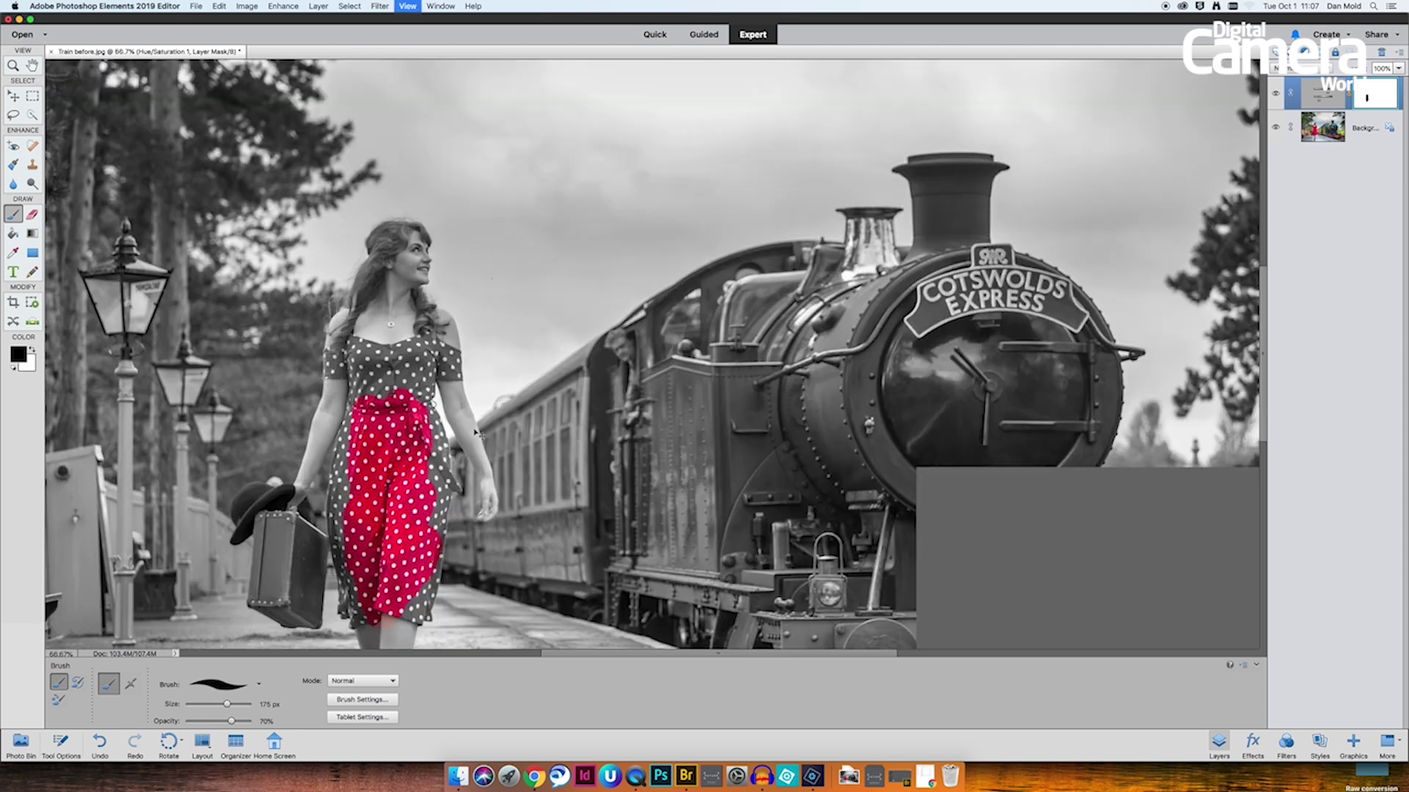
key("super+equal")
left_click_drag(177, 604, 853, 281)
mouse_move(867, 389)
left_mouse_down()
mouse_move(845, 361)
mouse_move(854, 315)
mouse_move(826, 397)
left_mouse_up()
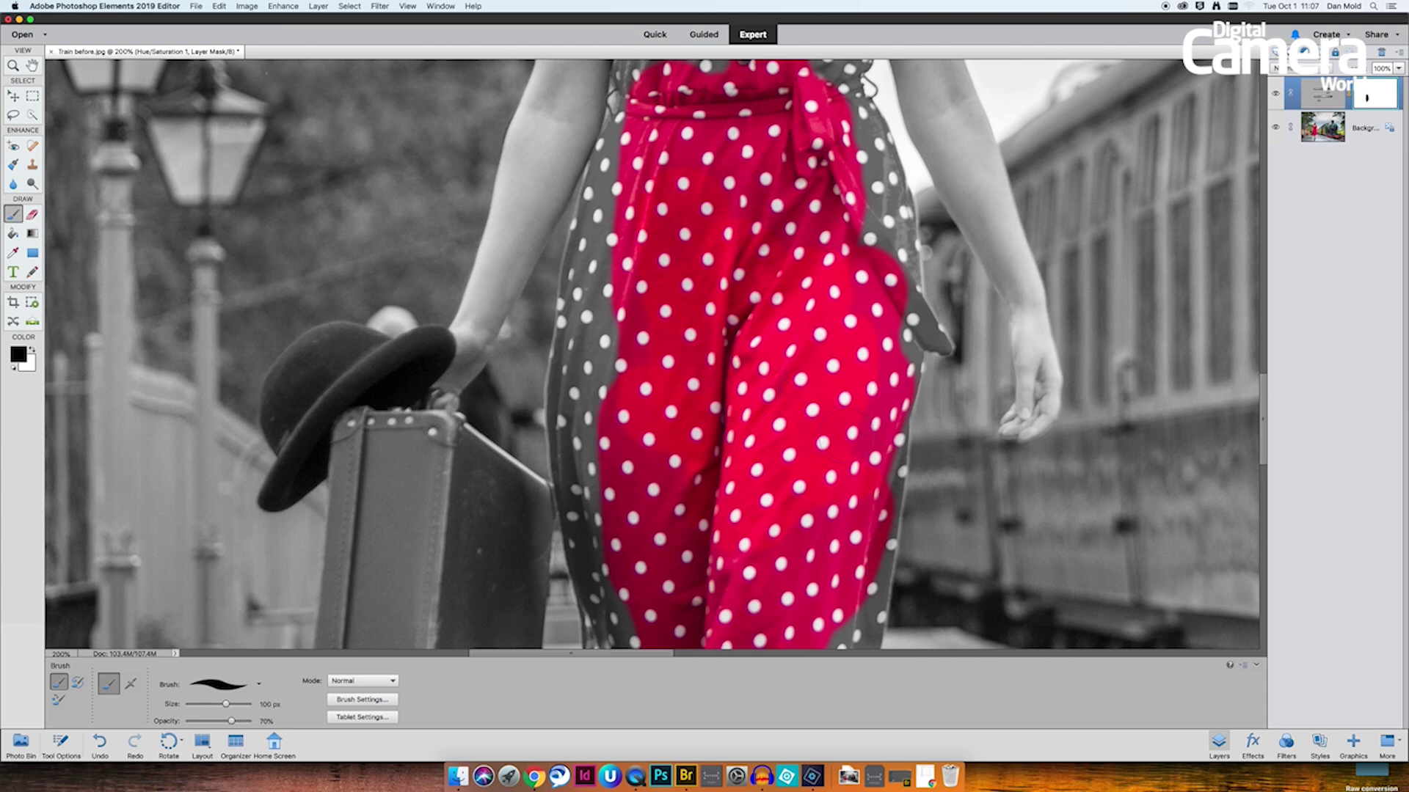
scroll(713, 405, "down", 5)
scroll(713, 406, "left", 1)
mouse_move(705, 383)
left_mouse_down()
mouse_move(720, 440)
mouse_move(730, 431)
mouse_move(707, 430)
mouse_move(683, 480)
mouse_move(708, 497)
mouse_move(686, 426)
mouse_move(680, 448)
mouse_move(652, 443)
mouse_move(648, 314)
mouse_move(661, 424)
mouse_move(690, 409)
mouse_move(650, 299)
mouse_move(651, 347)
mouse_move(642, 319)
mouse_move(637, 224)
mouse_move(623, 257)
mouse_move(616, 112)
mouse_move(632, 249)
mouse_move(607, 147)
mouse_move(620, 212)
left_mouse_up()
- Paint white on the mask with a 30 px brush to remove the colour spill between the suitcase and the skirt
key("bracketleft")
key("bracketleft")
key("bracketleft")
key("bracketleft")
key("bracketleft")
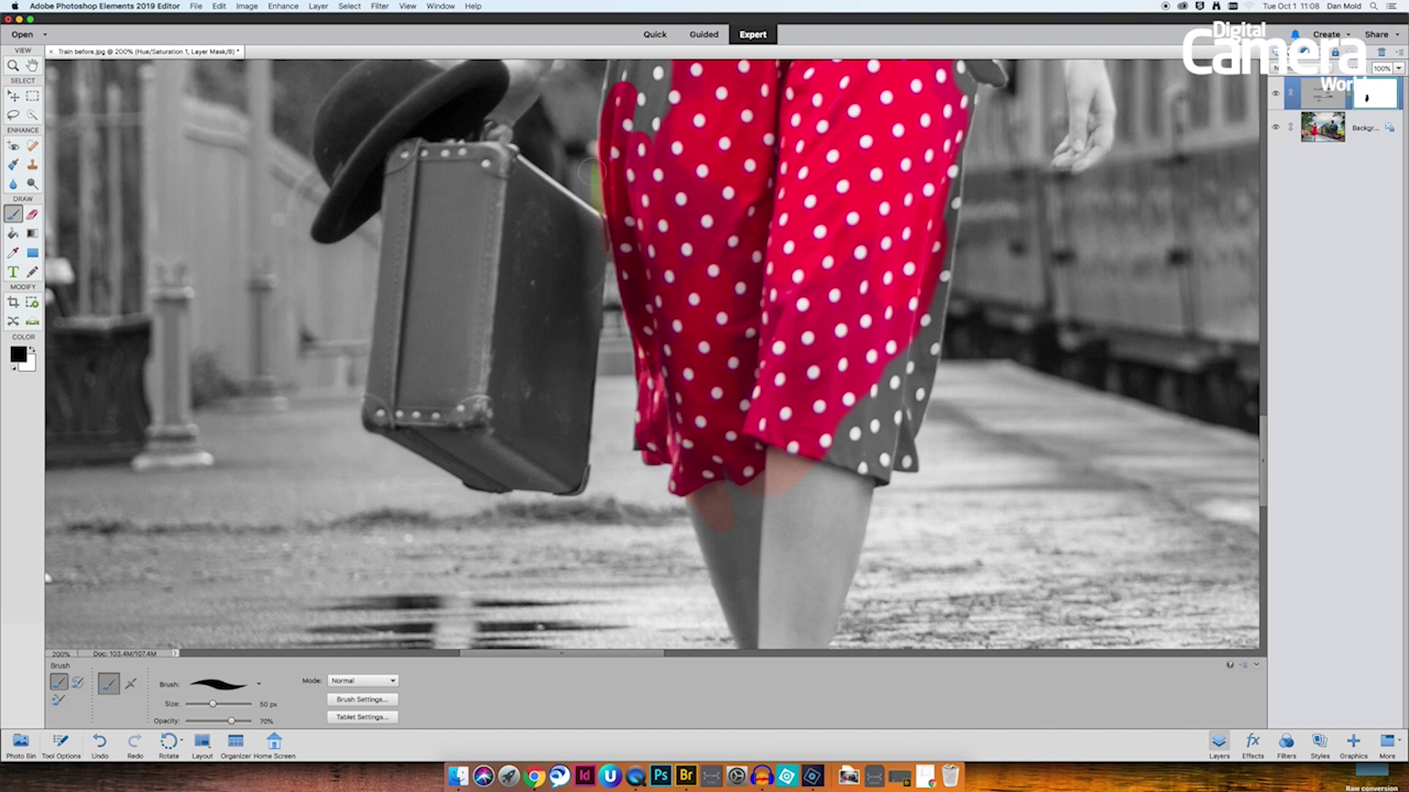
key("x")
key("bracketleft")
key("bracketleft")
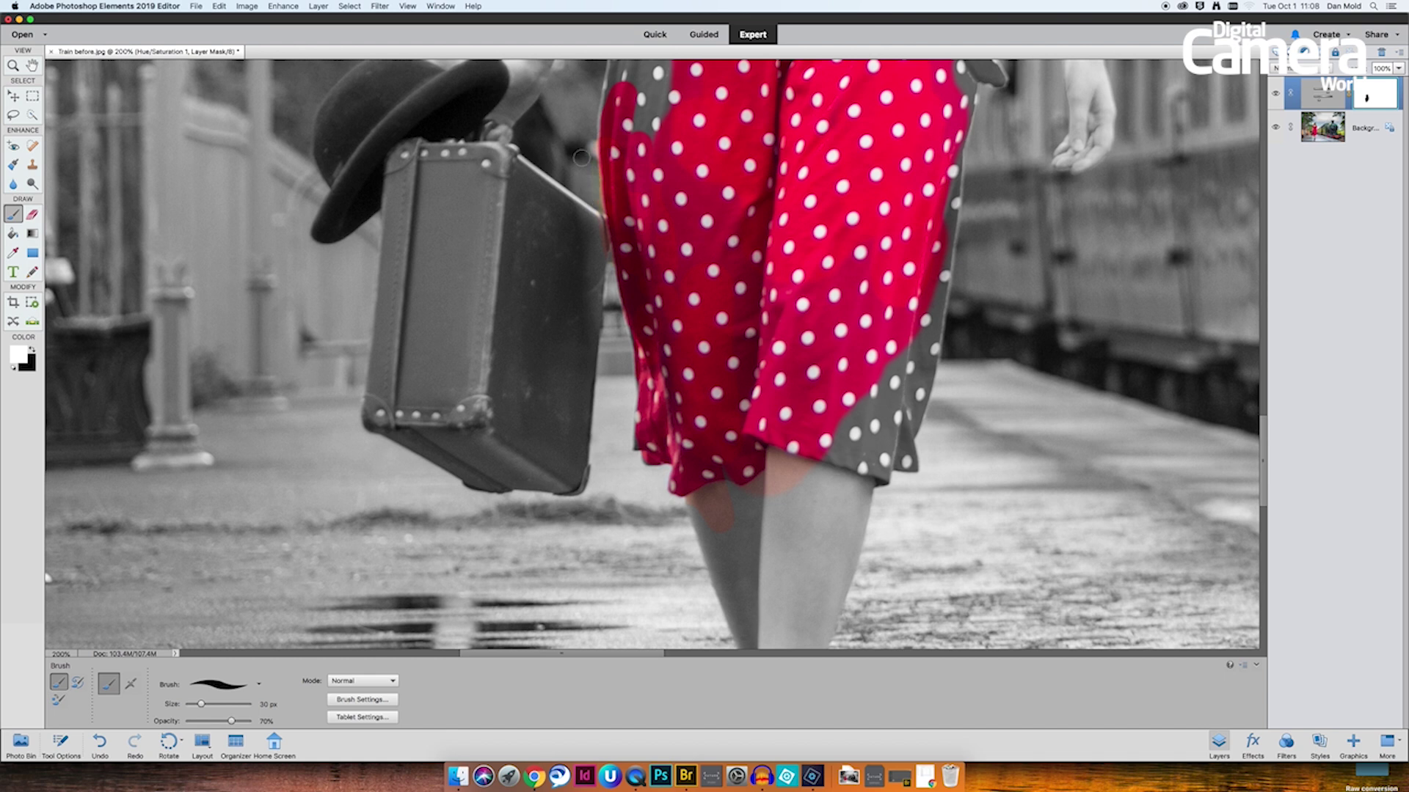
- Switch back to black and paint the mask over the suitcase with an 80 px brush to restore its brown colour
key("x")
key("bracketright")
key("bracketright")
key("bracketright")
key("bracketright")
mouse_move(524, 226)
left_mouse_down()
mouse_move(472, 266)
mouse_move(503, 216)
mouse_move(499, 159)
mouse_move(558, 216)
mouse_move(585, 297)
mouse_move(423, 403)
mouse_move(398, 402)
mouse_move(406, 182)
mouse_move(488, 163)
mouse_move(442, 323)
left_mouse_up()
key("bracketright")
key("bracketright")
key("bracketright")
key("bracketleft")
key("bracketleft")
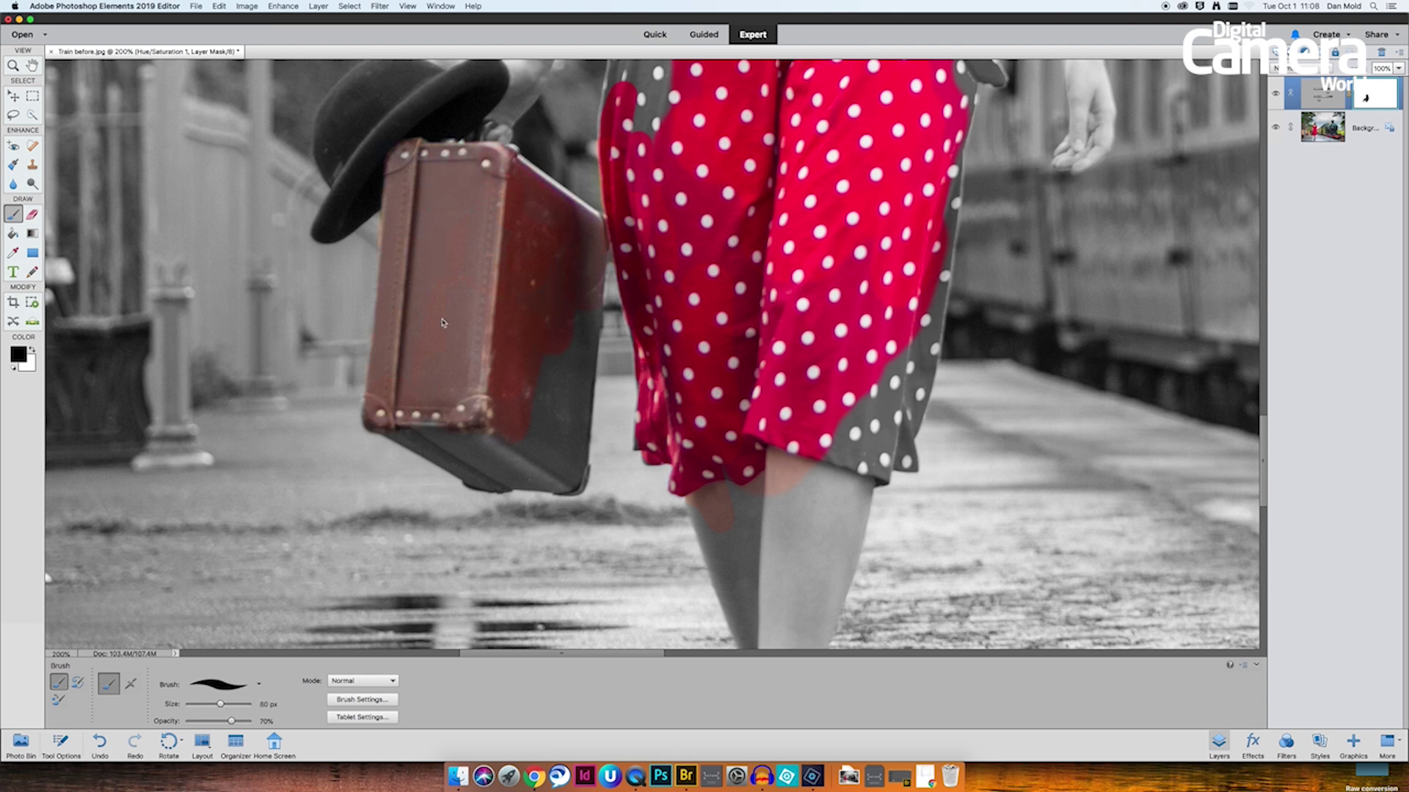
- Paint black on the mask over the woman's legs and ankle boots to restore their colour
scroll(667, 204, "down", 5)
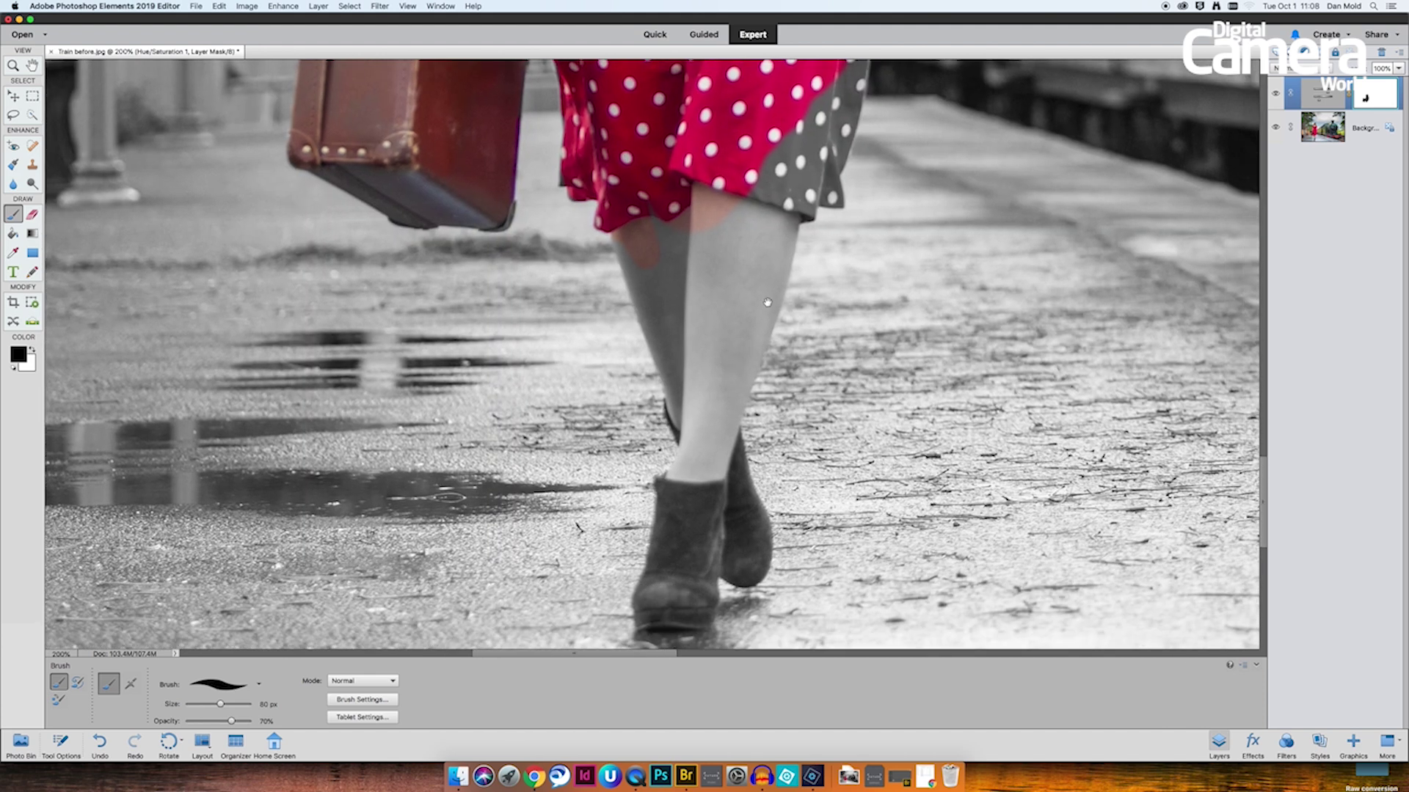
mouse_move(667, 204)
left_mouse_down()
mouse_move(664, 278)
mouse_move(632, 223)
mouse_move(645, 283)
mouse_move(628, 240)
mouse_move(633, 181)
mouse_move(648, 256)
mouse_move(687, 309)
left_mouse_up()
mouse_move(687, 369)
left_mouse_down()
mouse_move(696, 451)
mouse_move(704, 419)
mouse_move(688, 470)
left_mouse_up()
left_click_drag(686, 518, 698, 592)
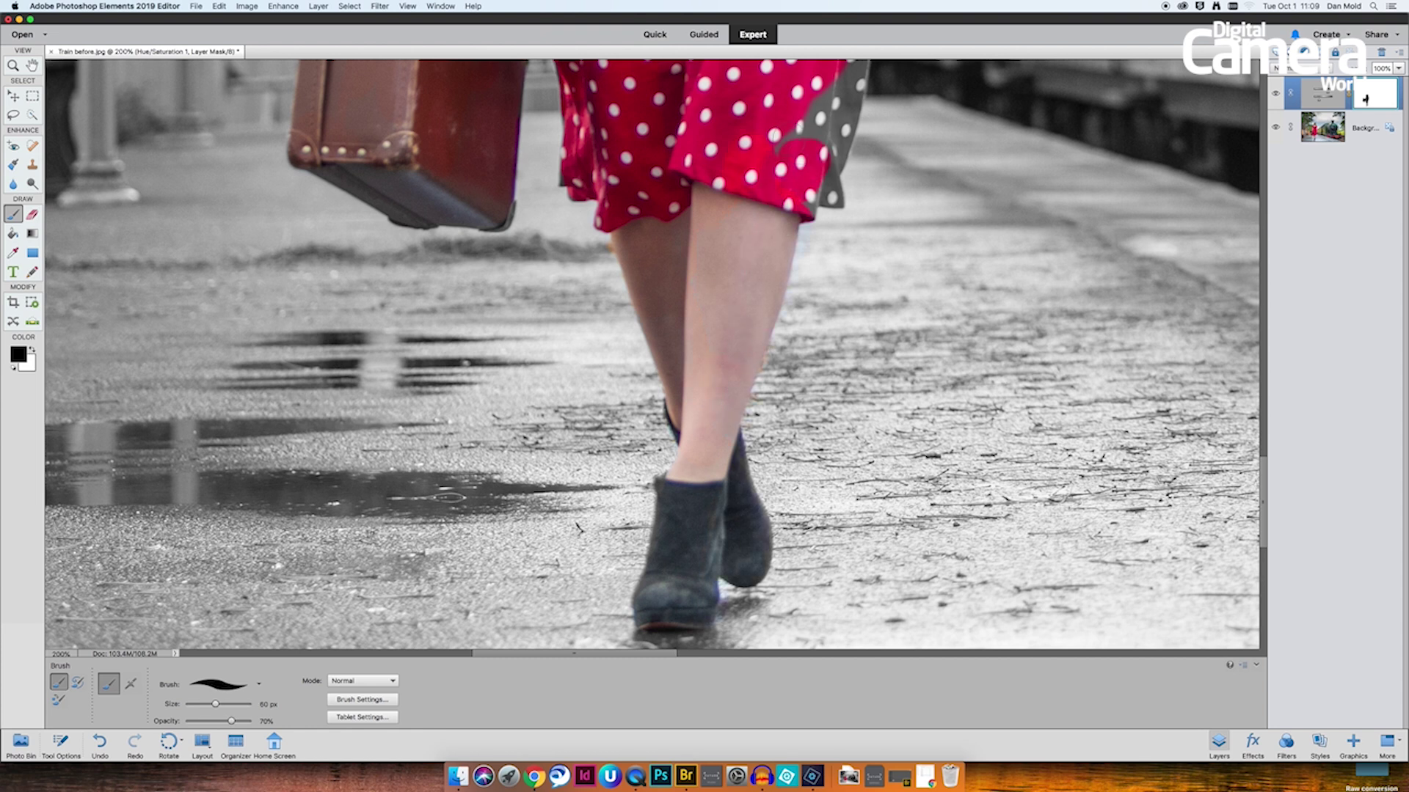
- Restore the red in the skirt's train-side hem corner by painting the mask with a 15 px brush
key("bracketleft")
key("bracketleft")
key("bracketleft")
key("bracketleft")
key("bracketleft")
key("bracketleft")
key("bracketleft")
key("bracketleft")
key("bracketleft")
mouse_move(823, 200)
left_mouse_down()
mouse_move(837, 205)
mouse_move(836, 176)
left_mouse_up()
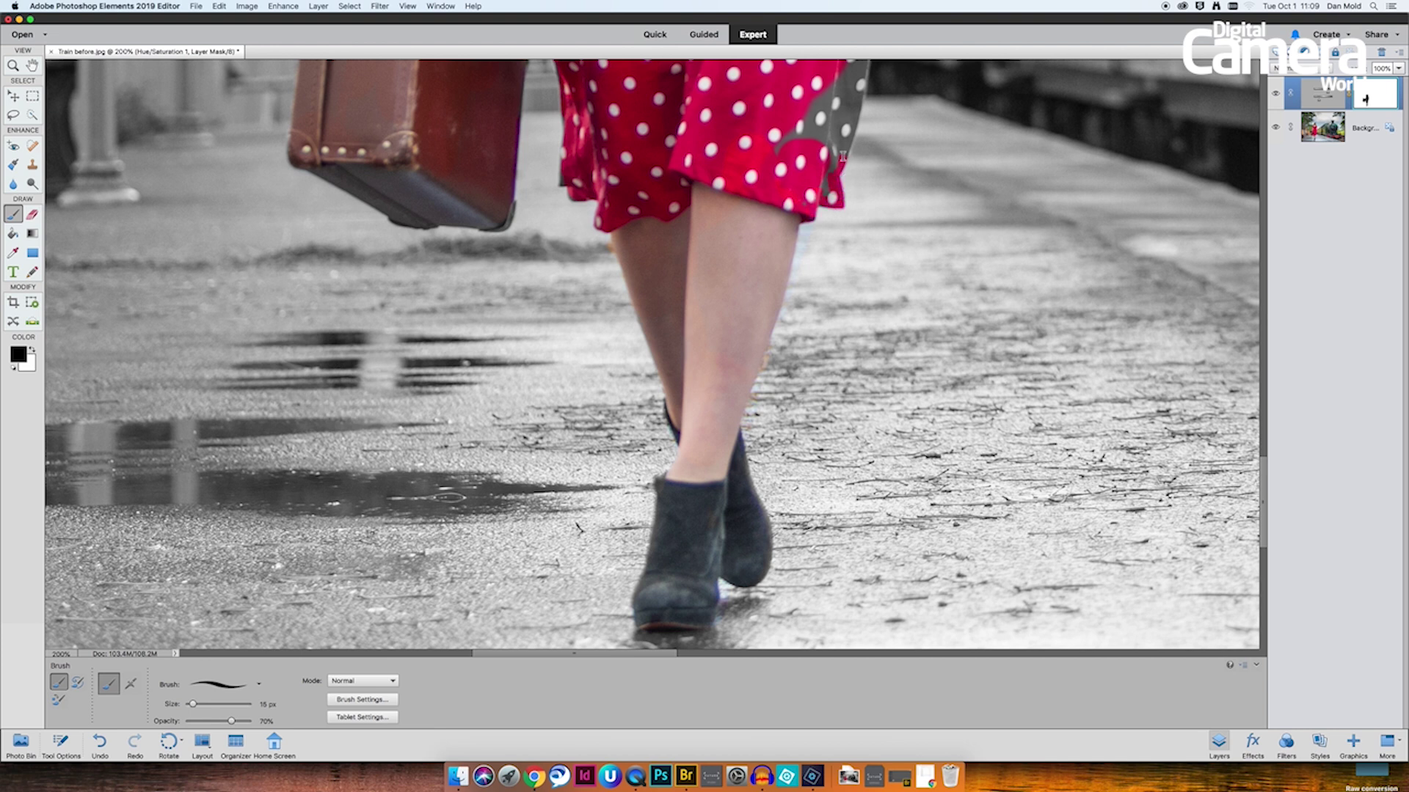
- Enlarge the brush to 125 px and display the layer mask as a red overlay on the photo
key("bracketright")
key("bracketright")
key("bracketright")
key("bracketright")
key("bracketright")
key("bracketright")
key("bracketright")
key("bracketright")
key("bracketright")
key("bracketright")
key("bracketright")
key("bracketright")
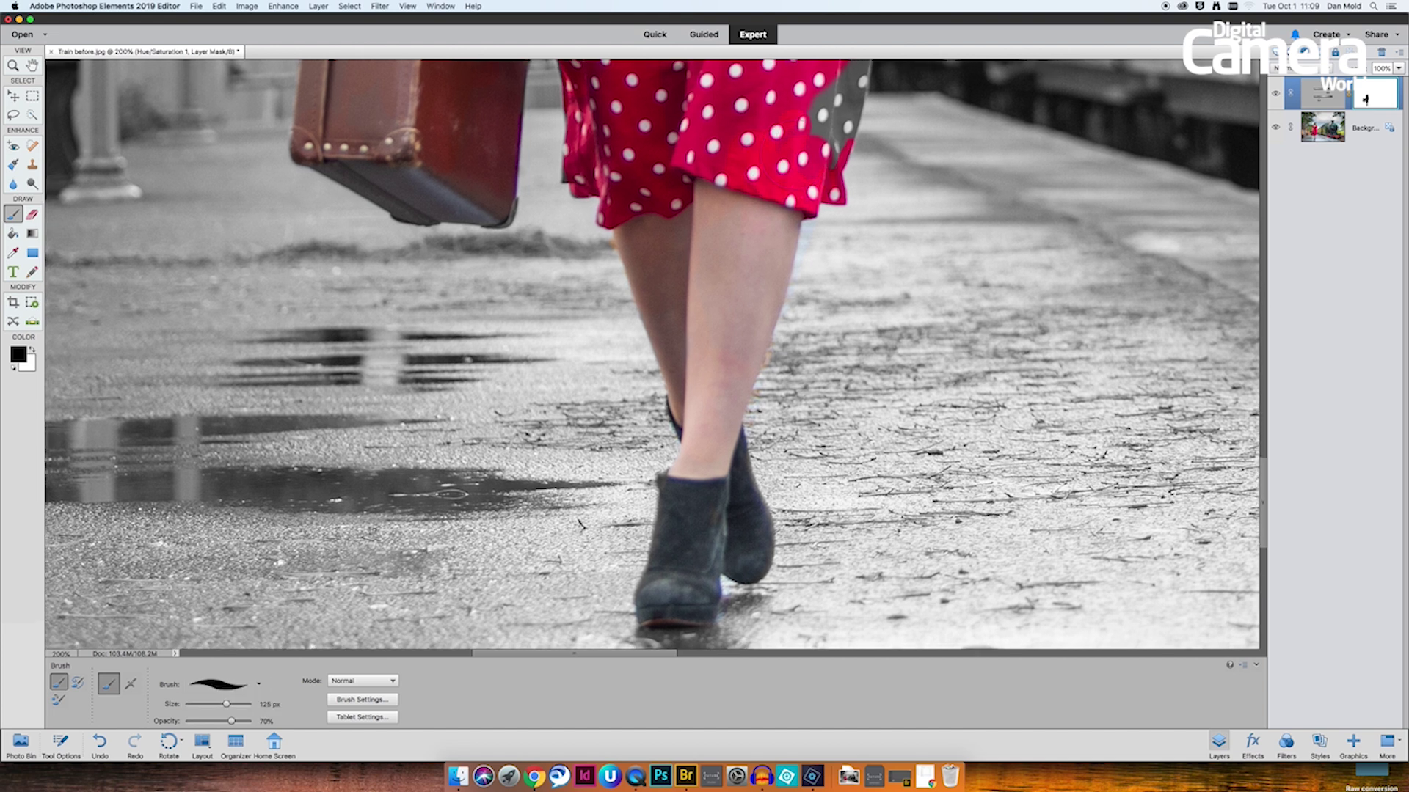
left_click_drag(779, 147, 730, 338)
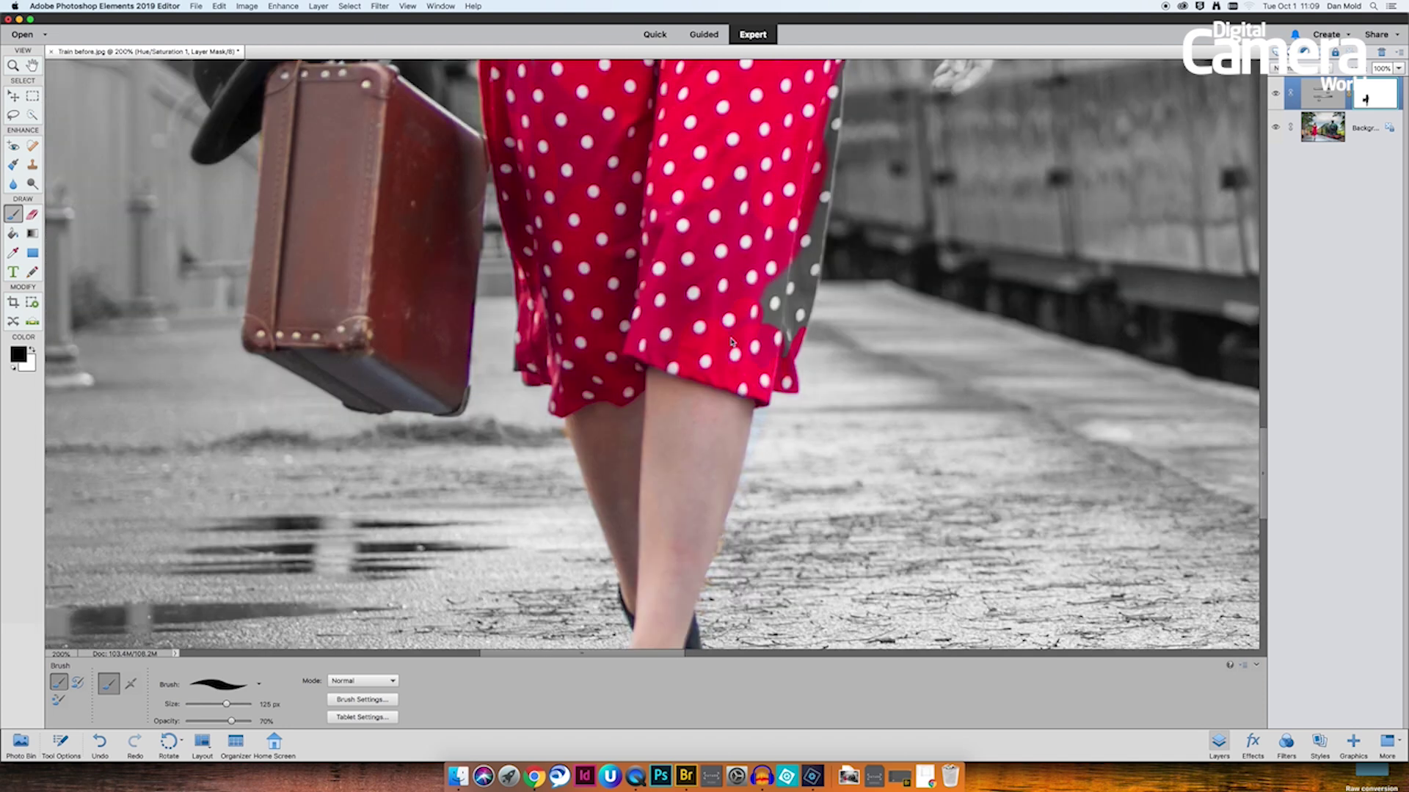
key("x")
key("backslash")
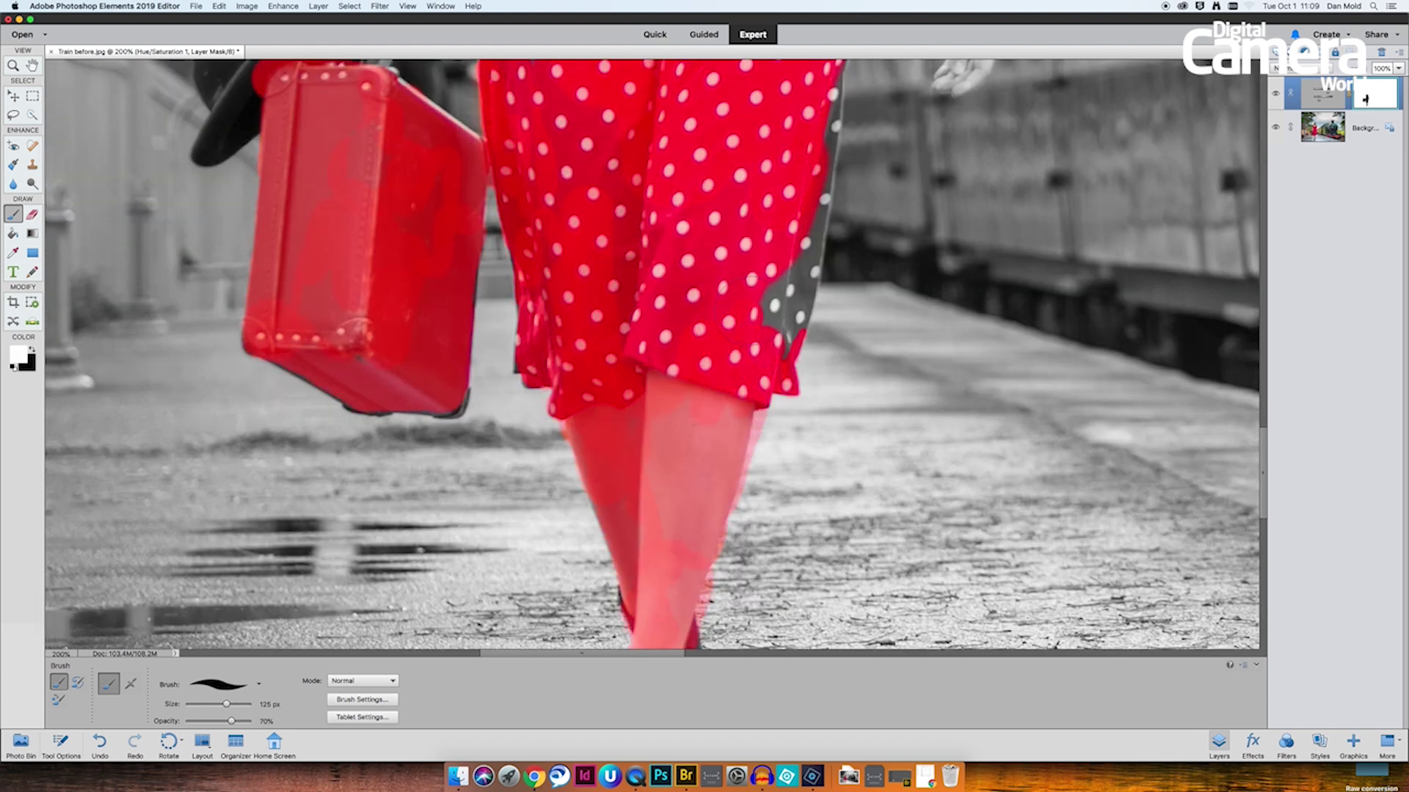
key("super+0")
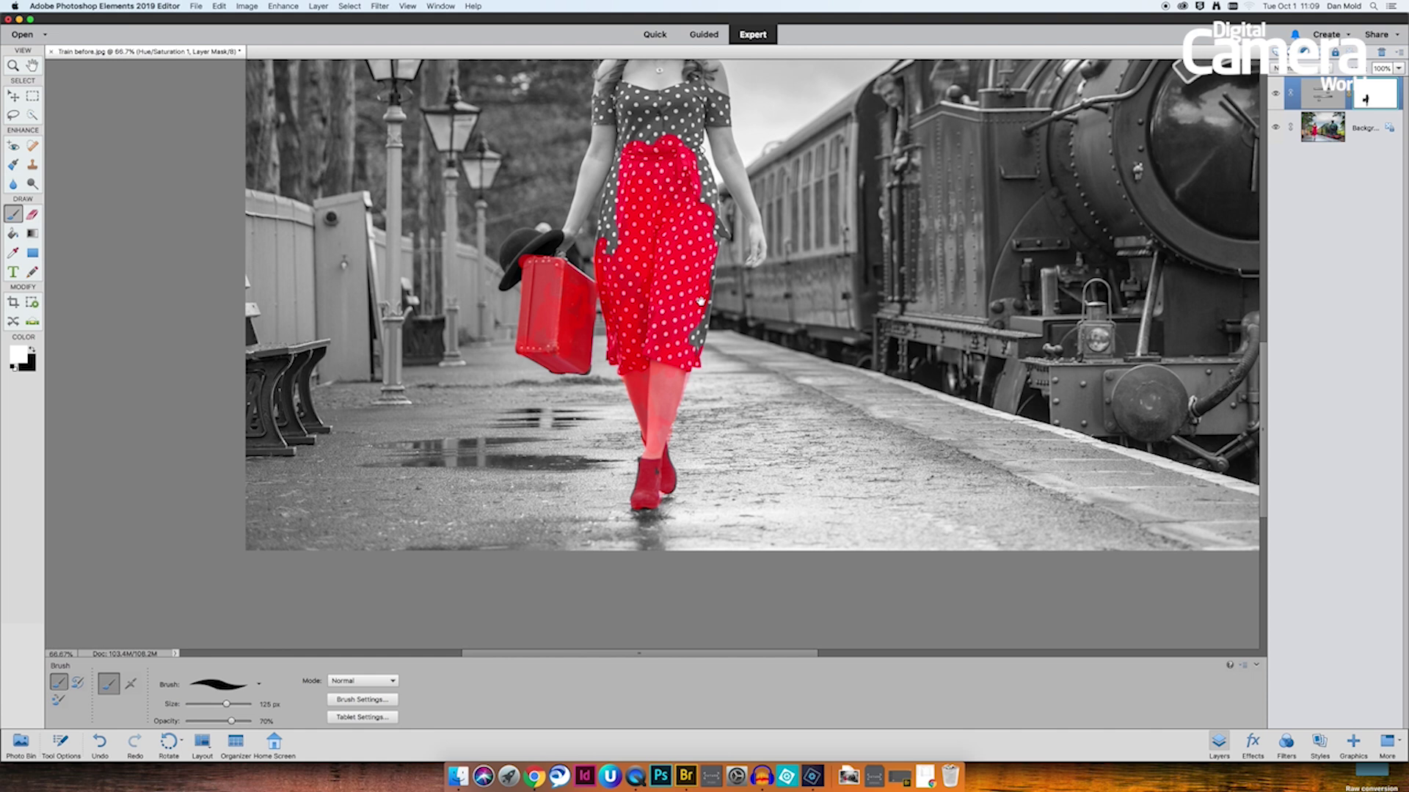
key("super+equal")
key("super+equal")
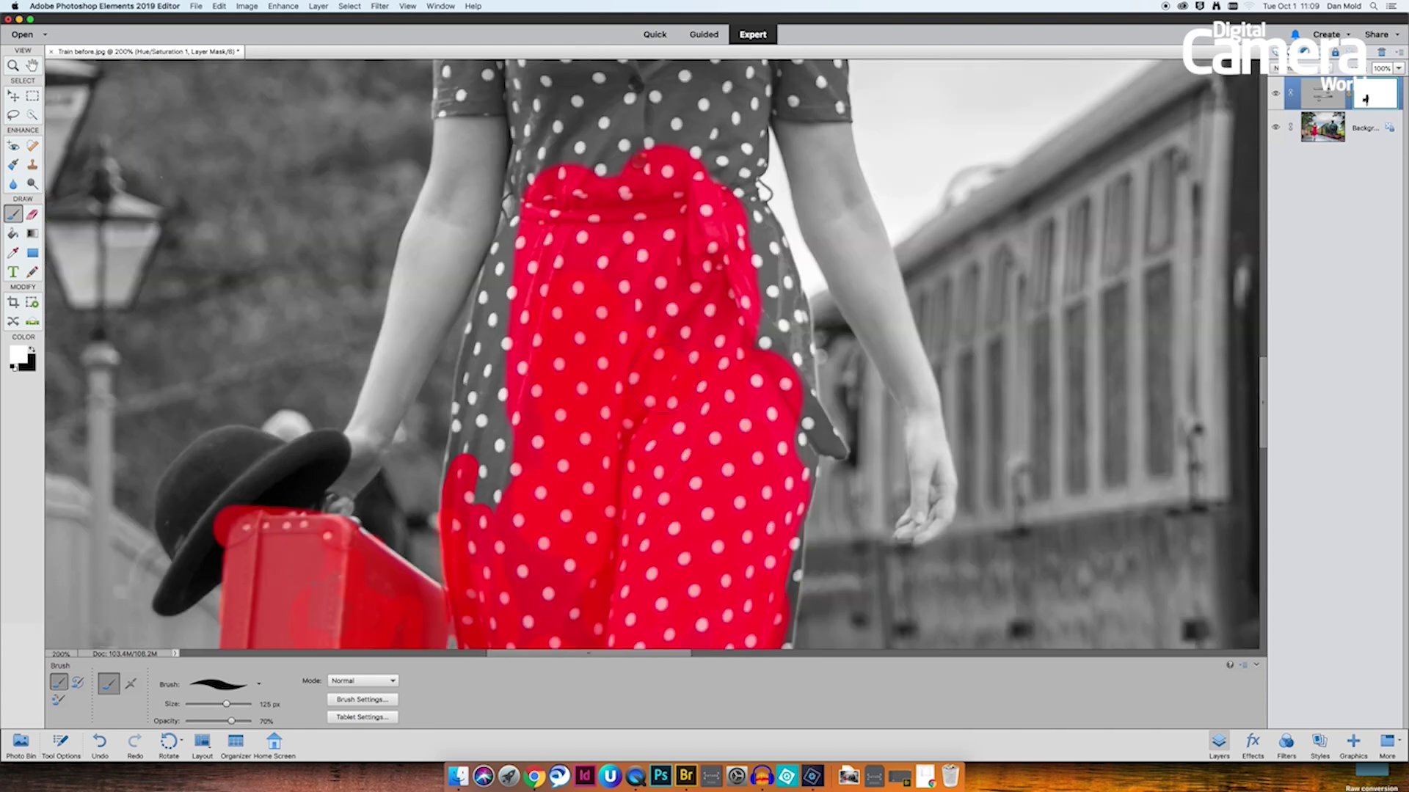
- Fill the missed patches in the mask over the suitcase and skirt with black using a 160 px brush
scroll(670, 242, "down", 5)
key("bracketright")
key("bracketright")
key("bracketright")
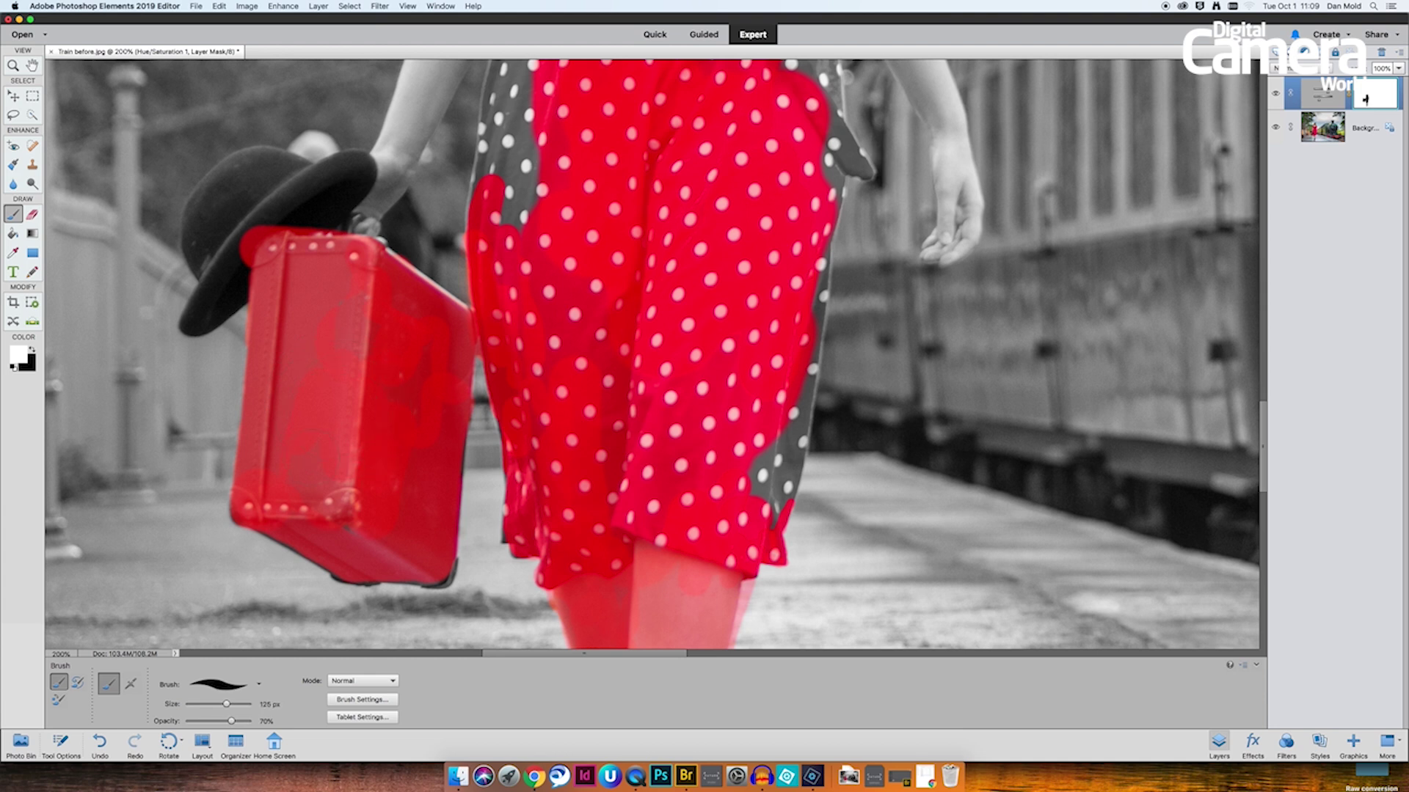
key("x")
key("super+z")
mouse_move(297, 481)
left_mouse_down()
mouse_move(277, 534)
mouse_move(307, 508)
mouse_move(309, 454)
left_mouse_up()
mouse_move(429, 445)
left_mouse_down()
mouse_move(441, 383)
mouse_move(353, 274)
mouse_move(292, 490)
left_mouse_up()
left_click_drag(496, 257, 524, 213)
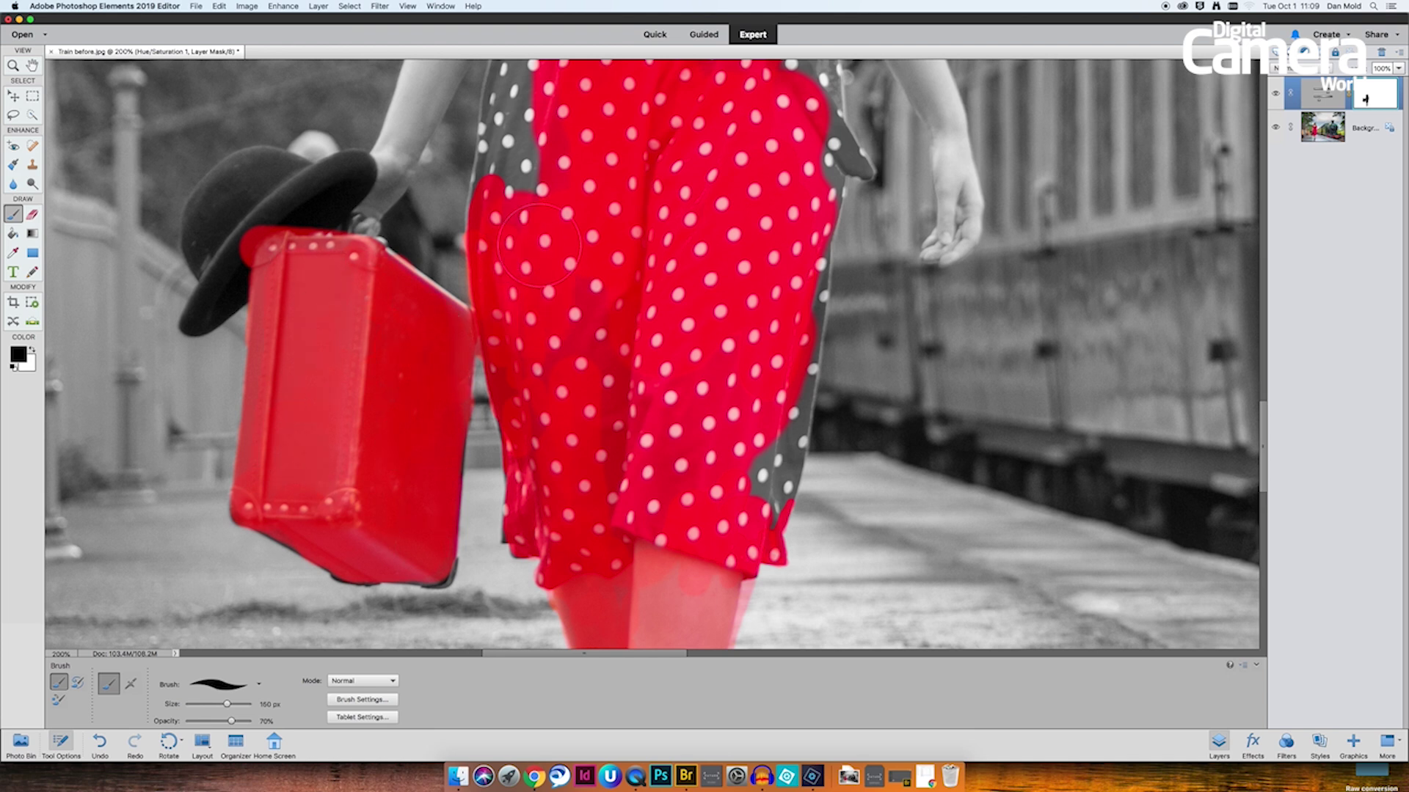
left_click_drag(524, 565, 534, 584)
scroll(652, 355, "left", 1)
left_click_drag(737, 344, 683, 487)
- Paint black on the mask along the skirt's train-side edge with a 60 px brush
key("bracketleft")
key("bracketleft")
key("bracketleft")
key("bracketleft")
left_click_drag(796, 512, 801, 429)
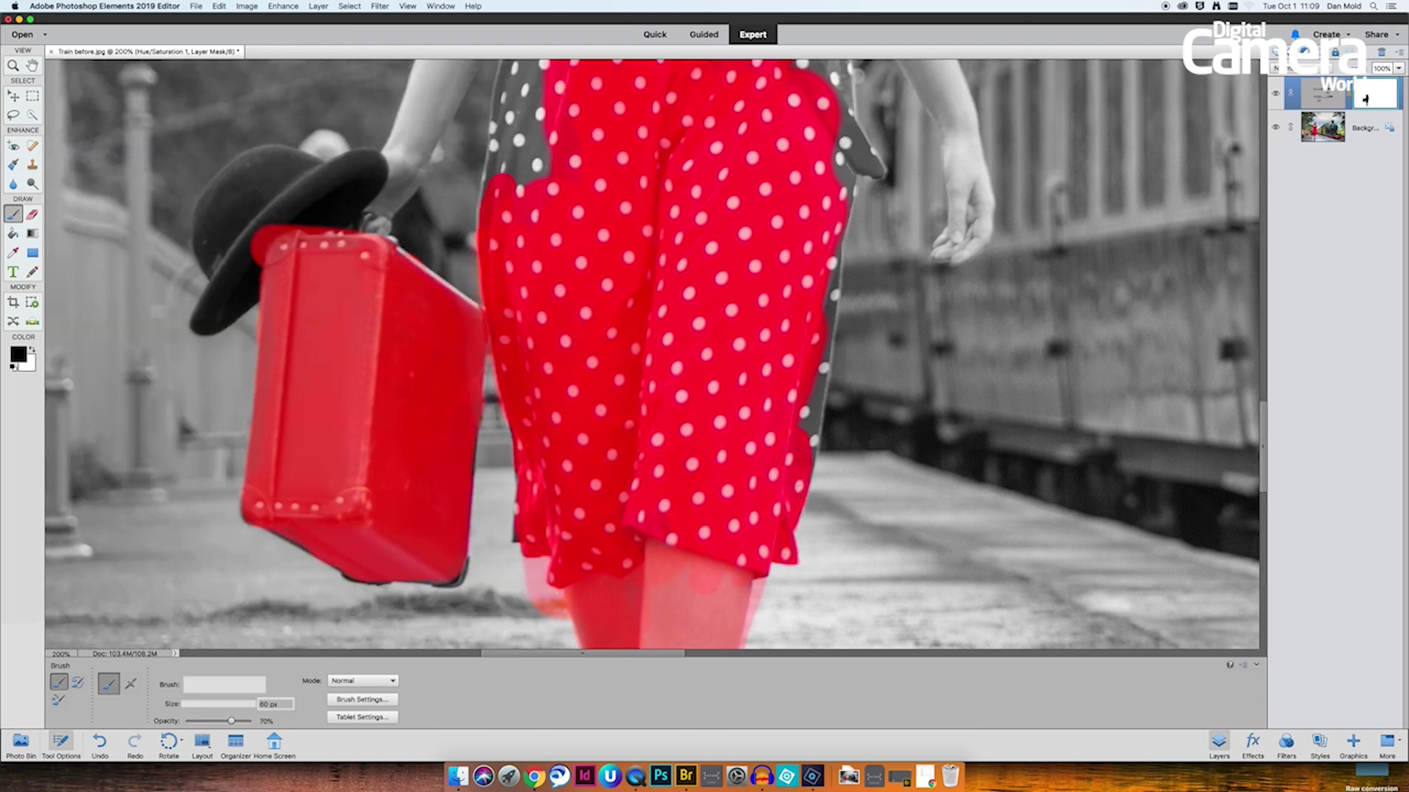
key("bracketleft")
key("bracketleft")
left_click_drag(847, 141, 811, 470)
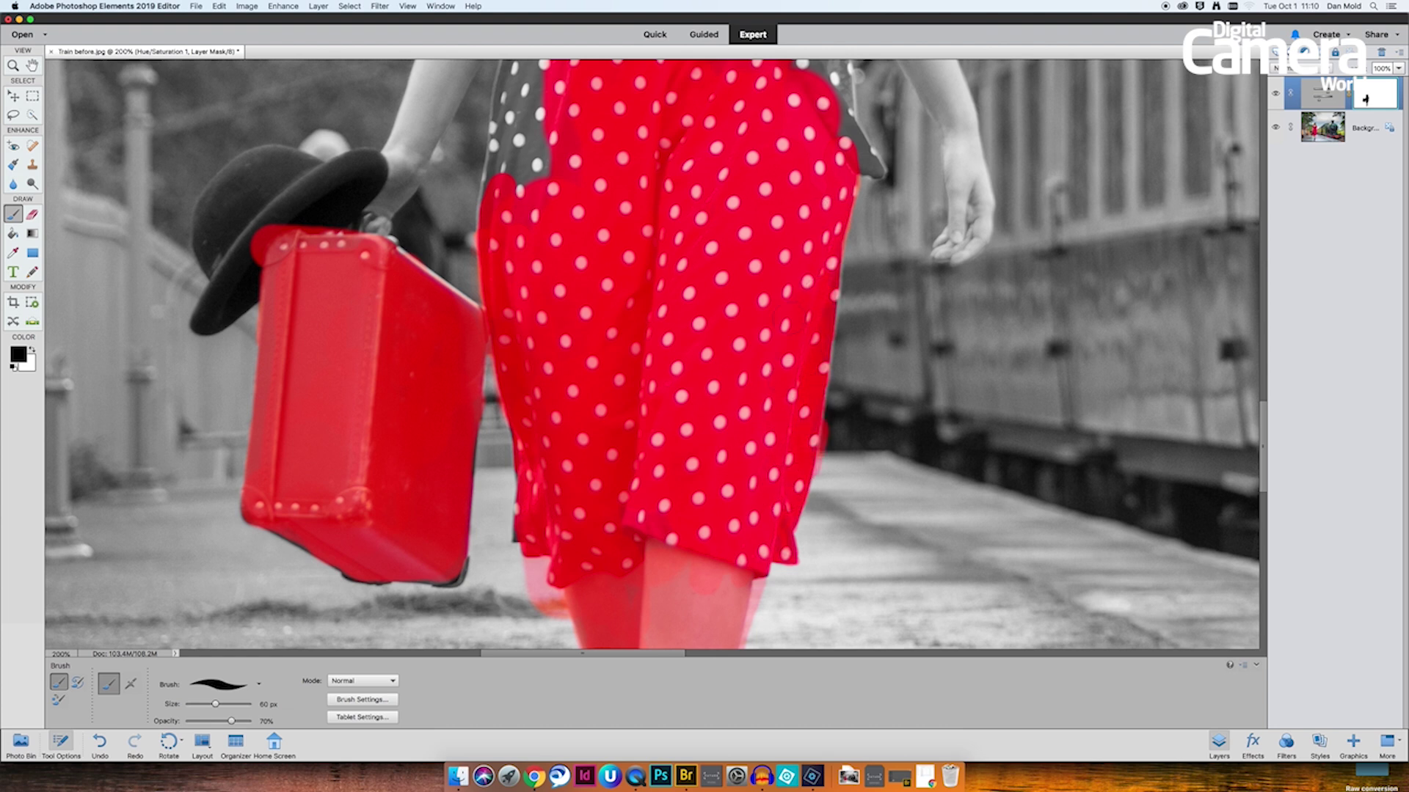
- Paint black on the mask over the woman's remaining grey areas, using smaller brush sizes along her edges and larger ones inside
scroll(747, 328, "up", 5)
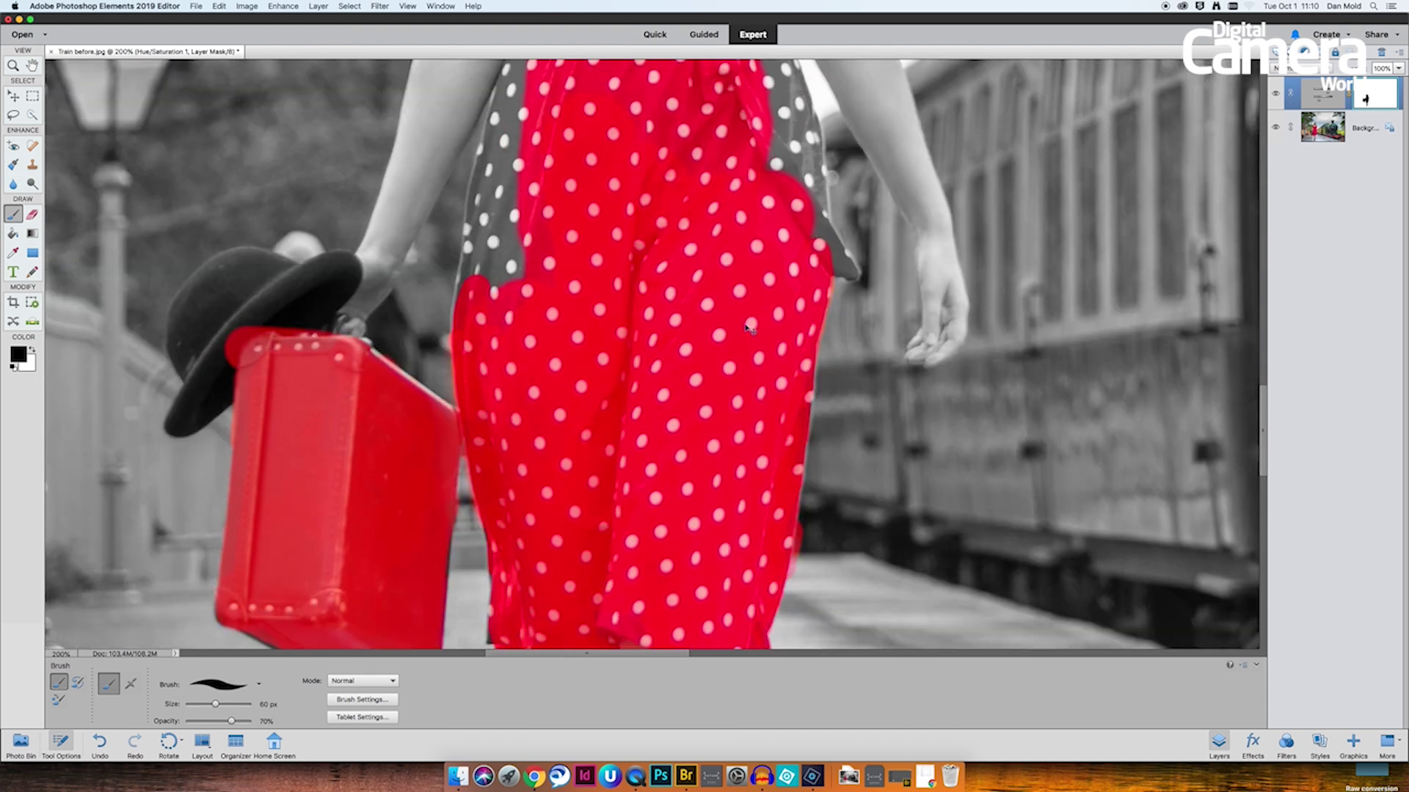
key("super+minus")
key("super+minus")
left_click_drag(728, 292, 730, 401)
scroll(730, 400, "up", 1)
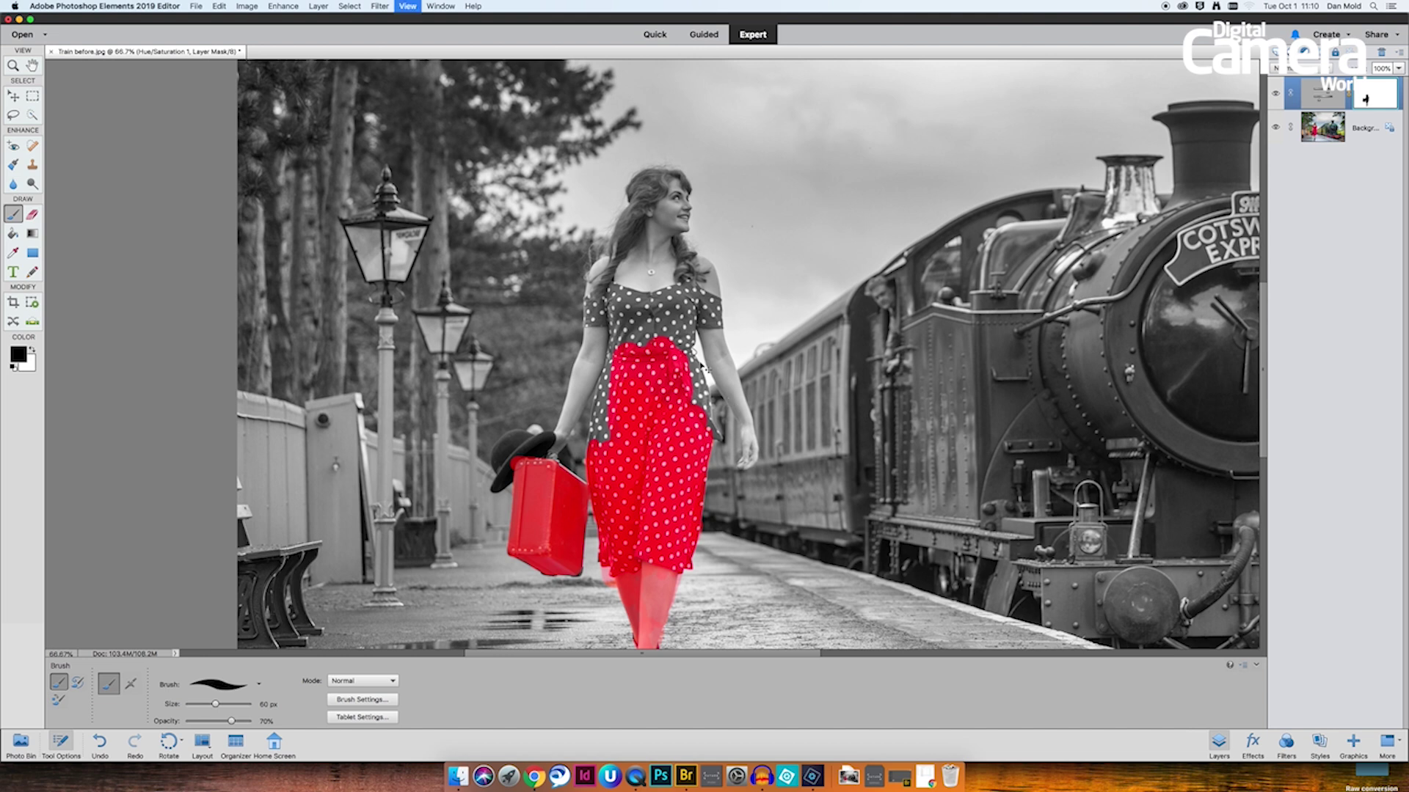
key("super+plus")
key("super+plus")
left_click_drag(584, 526, 593, 422)
key("bracketleft")
key("bracketleft")
left_click_drag(474, 554, 542, 246)
key("bracketright")
key("bracketright")
key("bracketright")
key("bracketright")
key("bracketright")
left_click_drag(529, 338, 517, 499)
mouse_move(799, 368)
left_mouse_down()
mouse_move(799, 328)
mouse_move(788, 359)
mouse_move(833, 467)
mouse_move(806, 314)
mouse_move(683, 460)
left_mouse_up()
key("bracketleft")
key("bracketleft")
key("bracketleft")
key("bracketleft")
key("bracketleft")
key("bracketright")
key("bracketright")
key("bracketright")
key("bracketright")
key("bracketright")
key("bracketright")
key("bracketright")
scroll(490, 255, "up", 7)
key("bracketleft")
key("bracketleft")
key("bracketleft")
key("bracketleft")
key("bracketleft")
mouse_move(490, 255)
left_mouse_down()
mouse_move(516, 238)
mouse_move(833, 283)
mouse_move(807, 235)
left_mouse_up()
key("bracketright")
key("bracketright")
key("bracketright")
key("bracketright")
left_click_drag(822, 308, 843, 433)
left_click_drag(788, 337, 660, 286)
right_click(556, 361)
mouse_move(539, 345)
left_mouse_down()
mouse_move(484, 392)
mouse_move(485, 441)
left_mouse_up()
- Set the brush opacity to 100% and finish covering the woman, hat and shoes in the mask, refining with a 35 px brush
key("0")
left_click_drag(491, 297, 658, 284)
mouse_move(550, 469)
left_mouse_down()
mouse_move(595, 299)
mouse_move(788, 464)
mouse_move(724, 463)
left_mouse_up()
key("bracketleft")
key("bracketleft")
key("bracketleft")
key("bracketleft")
key("bracketleft")
scroll(723, 440, "down", 5)
scroll(724, 441, "right", 3)
mouse_move(722, 341)
left_mouse_down()
mouse_move(767, 317)
mouse_move(720, 350)
mouse_move(840, 544)
mouse_move(778, 381)
left_mouse_up()
key("bracketright")
left_click_drag(840, 547, 821, 380)
mouse_move(818, 378)
left_mouse_down()
mouse_move(796, 480)
mouse_move(829, 419)
left_mouse_up()
left_click_drag(623, 440, 837, 421)
mouse_move(461, 398)
left_mouse_down()
mouse_move(306, 388)
mouse_move(281, 451)
mouse_move(407, 405)
mouse_move(448, 439)
mouse_move(363, 393)
mouse_move(322, 475)
left_mouse_up()
key("bracketleft")
key("bracketleft")
mouse_move(454, 423)
left_mouse_down()
mouse_move(581, 185)
mouse_move(469, 357)
mouse_move(507, 237)
mouse_move(595, 171)
left_mouse_up()
scroll(594, 170, "up", 10)
key("bracketright")
key("bracketright")
mouse_move(579, 279)
left_mouse_down()
mouse_move(576, 293)
mouse_move(737, 273)
mouse_move(660, 330)
mouse_move(558, 455)
mouse_move(726, 470)
mouse_move(633, 322)
mouse_move(699, 337)
mouse_move(735, 393)
mouse_move(713, 352)
left_mouse_up()
key("bracketleft")
key("bracketleft")
key("bracketleft")
key("bracketleft")
key("bracketleft")
key("bracketright")
key("super+minus")
key("ctrl+minus")
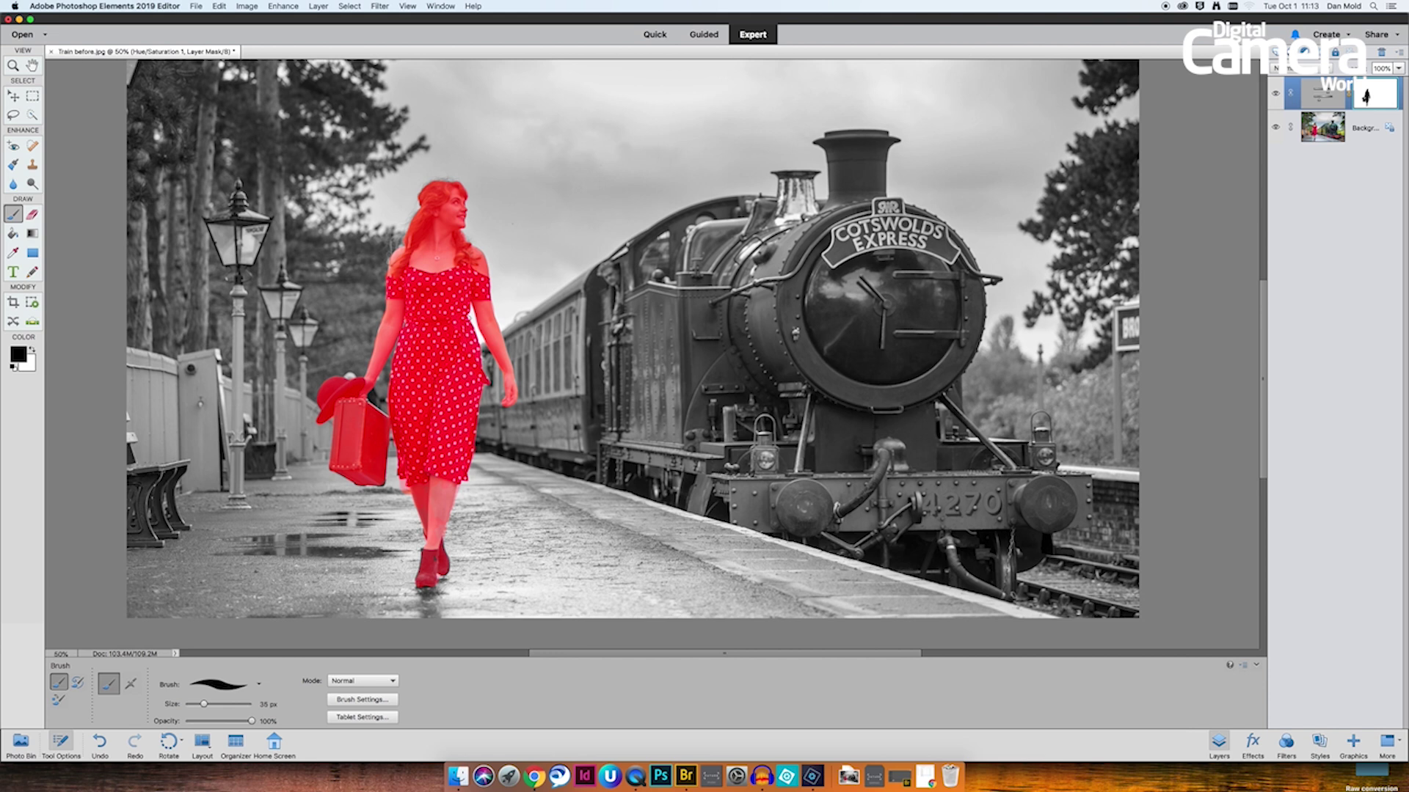
- Toggle the red mask overlay to check the coverage, leaving it hidden
key("backslash")
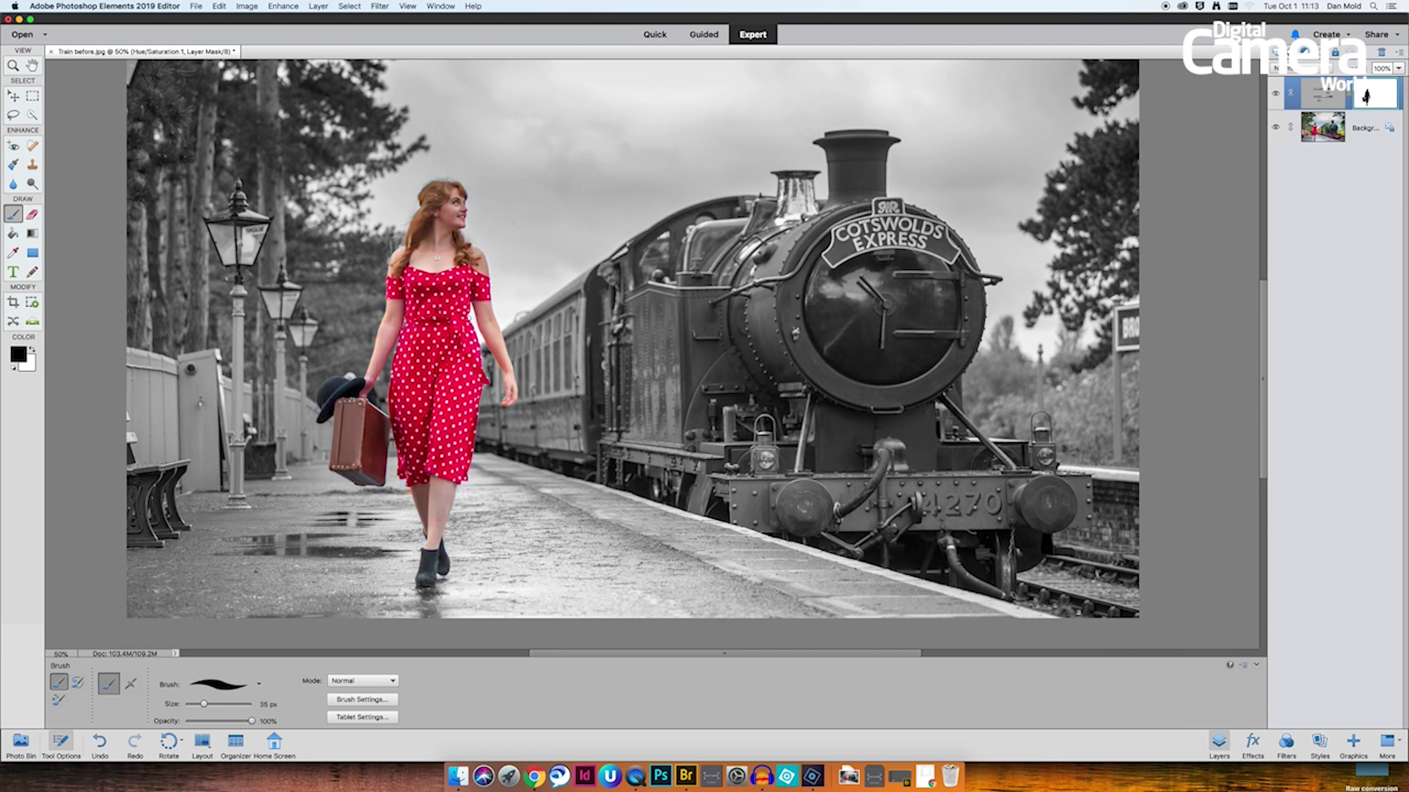
key("backslash")
key("backslash")
- Switch the painting colour to white and reduce the brush to 10 px for cleaning the mask edges around the woman's arms and waist
key("super+equal")
key("super+equal")
key("super+equal")
left_click_drag(313, 320, 555, 314)
left_click_drag(366, 320, 695, 311)
left_click_drag(430, 313, 744, 307)
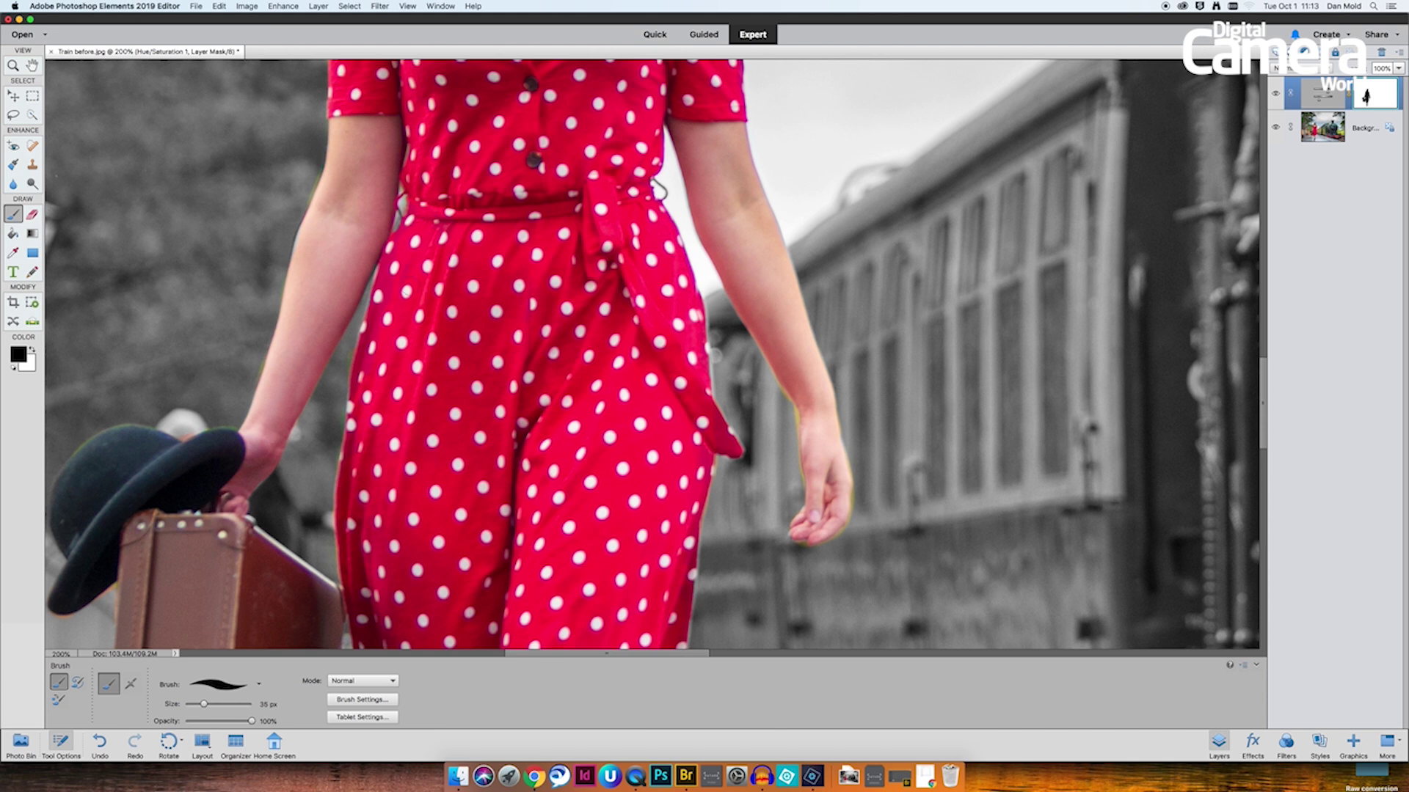
left_click(32, 352)
key("bracketleft")
key("bracketleft")
key("bracketleft")
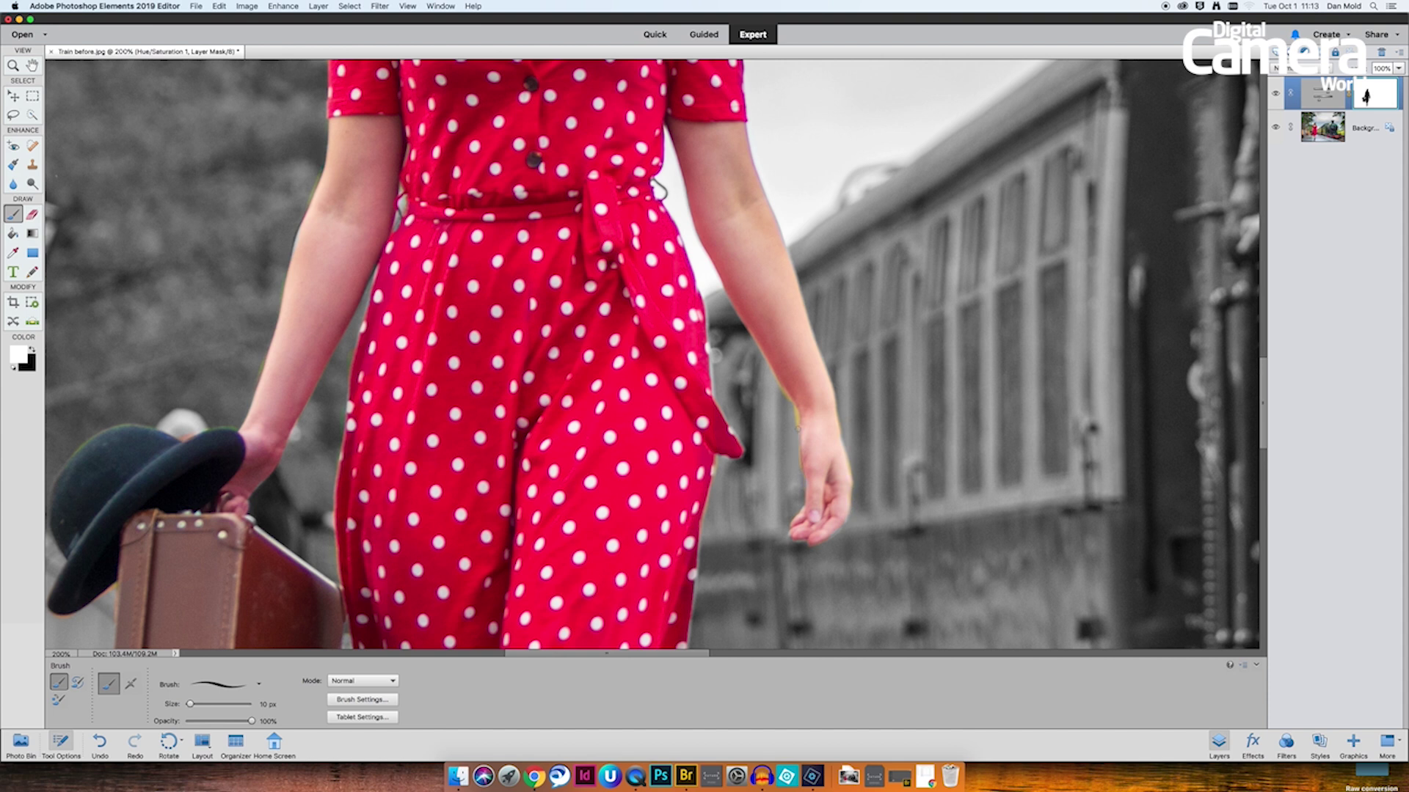
- Lower the brush opacity to 70% and touch up the mask near the train-side arm in black with a 20 px brush
key("bracketright")
key("bracketright")
key("bracketright")
key("bracketright")
key("bracketright")
left_click_drag(251, 721, 233, 723)
key("x")
key("bracketleft")
key("bracketleft")
key("bracketleft")
left_click_drag(629, 328, 772, 515)
key("super+0")
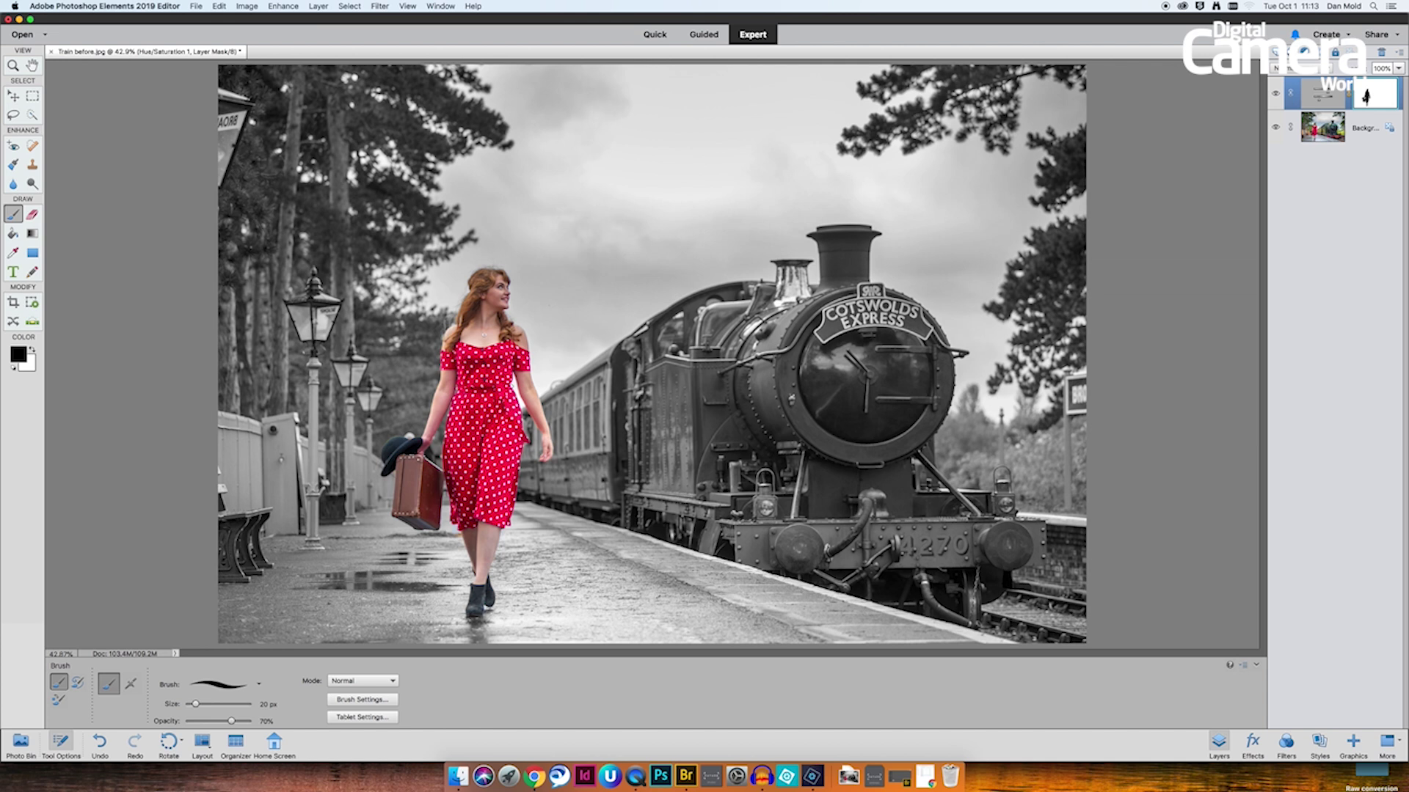
- Add a Levels adjustment layer above the Hue/Saturation layer with the black input level at 26 and the white at 233
left_click(1303, 52)
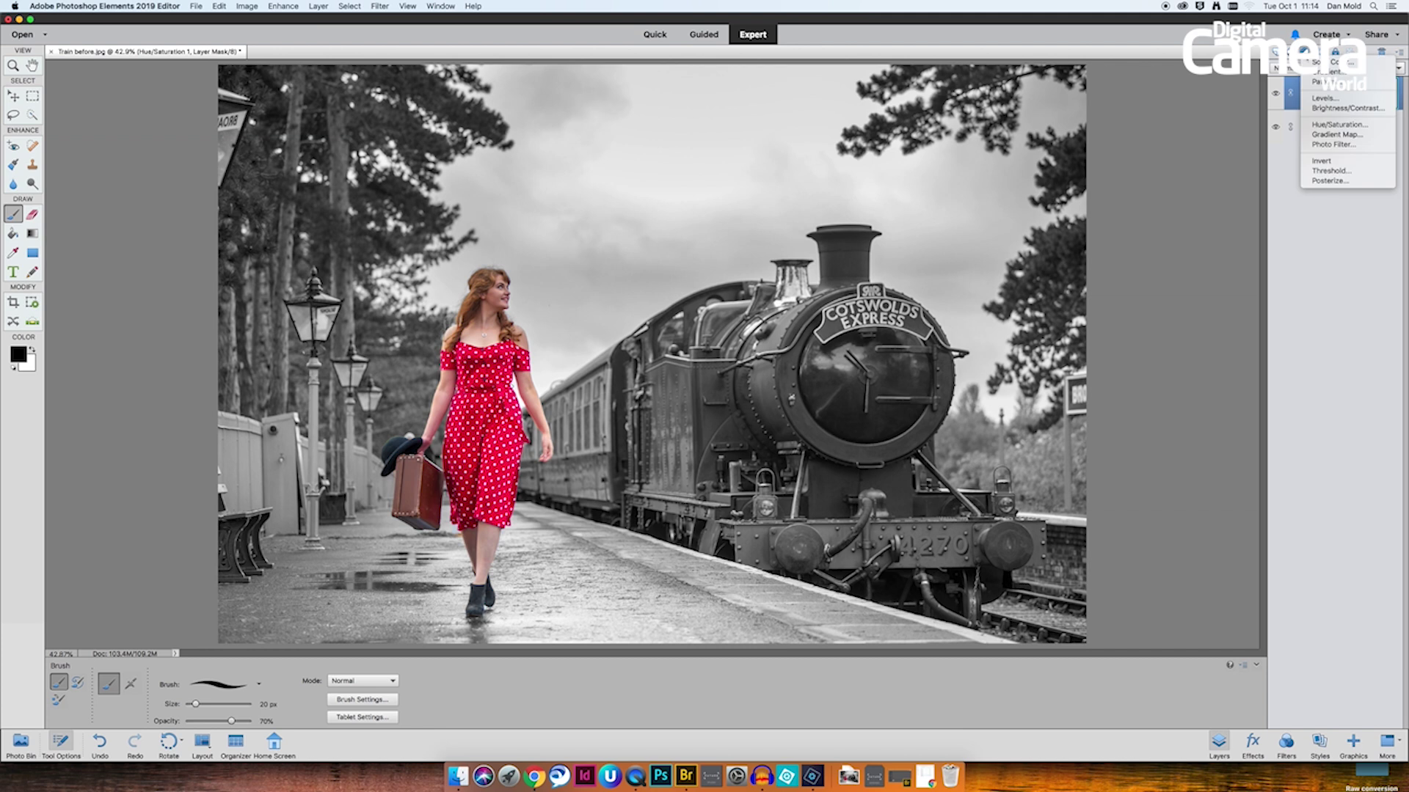
left_click(1357, 99)
left_click_drag(1118, 192, 1131, 185)
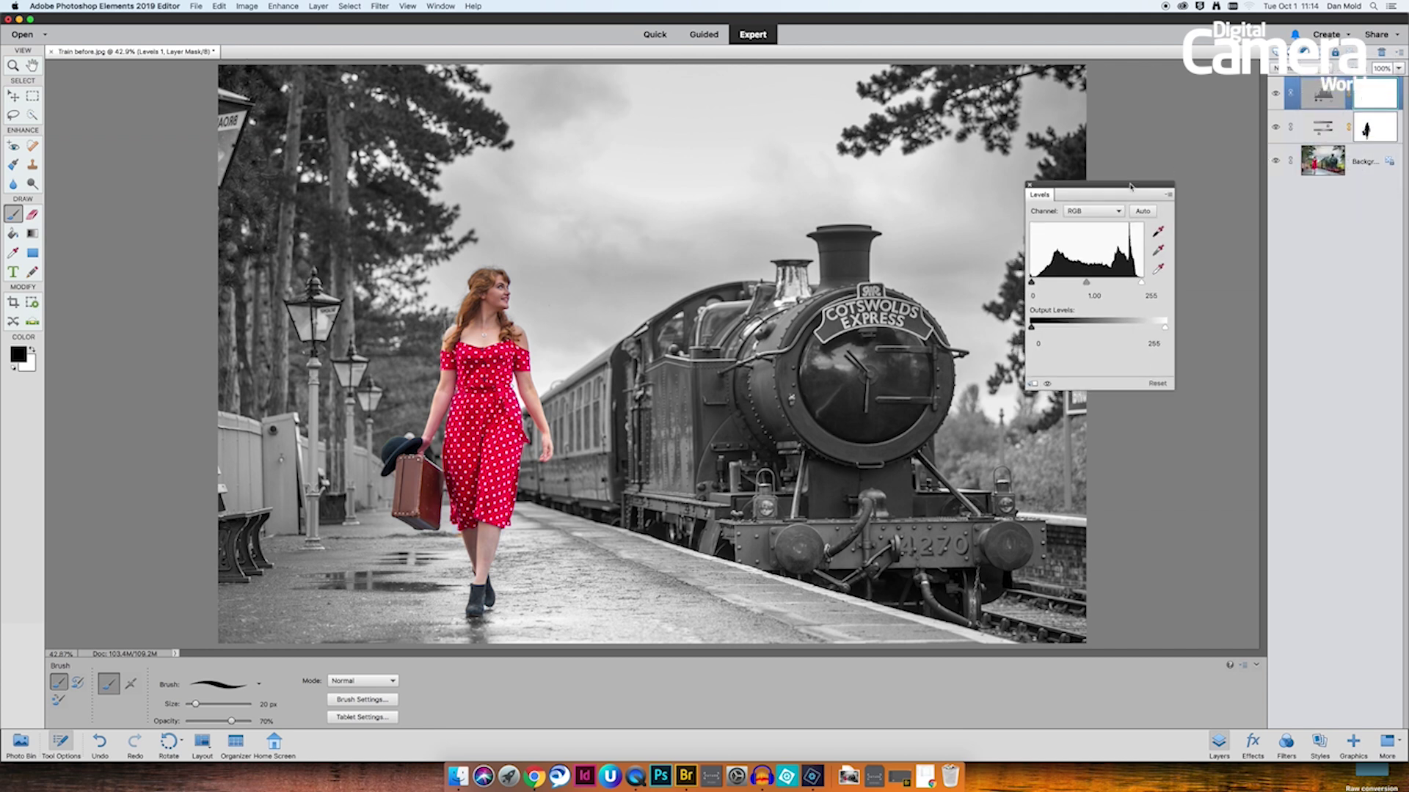
left_click_drag(1032, 283, 1039, 283)
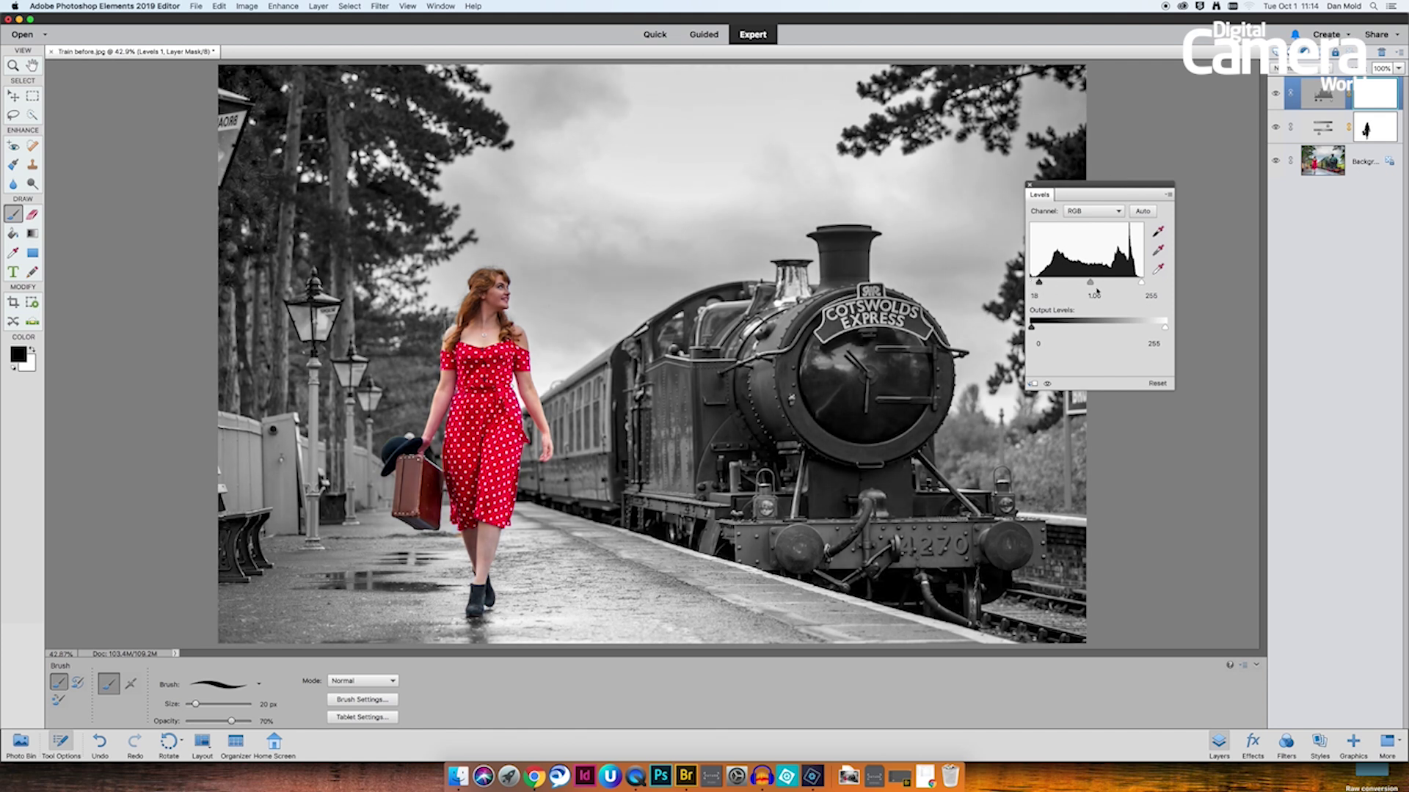
left_click_drag(1141, 283, 1050, 284)
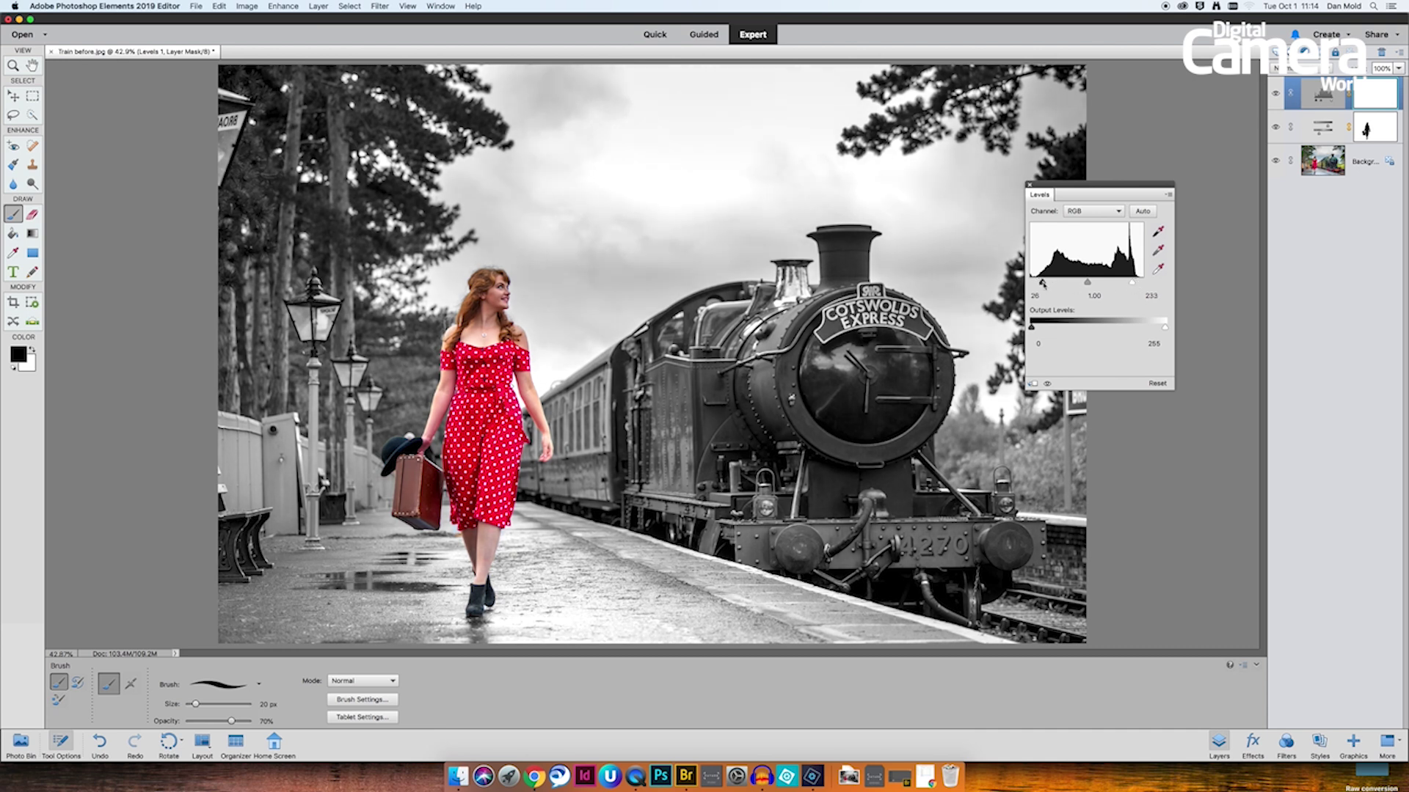
left_click(1030, 185)
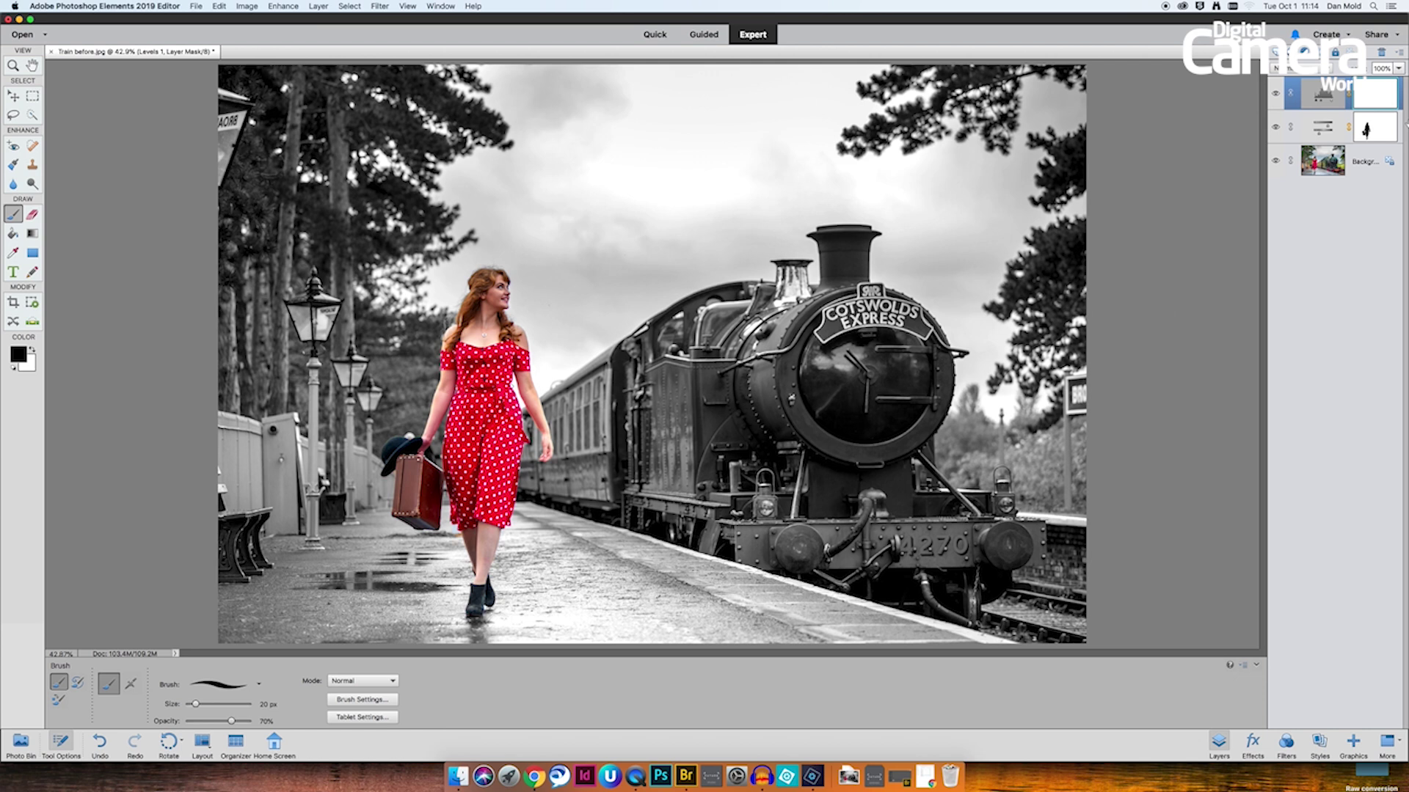
- Toggle the Levels layer's visibility to compare the photo before and after the contrast adjustment
left_click(1275, 95)
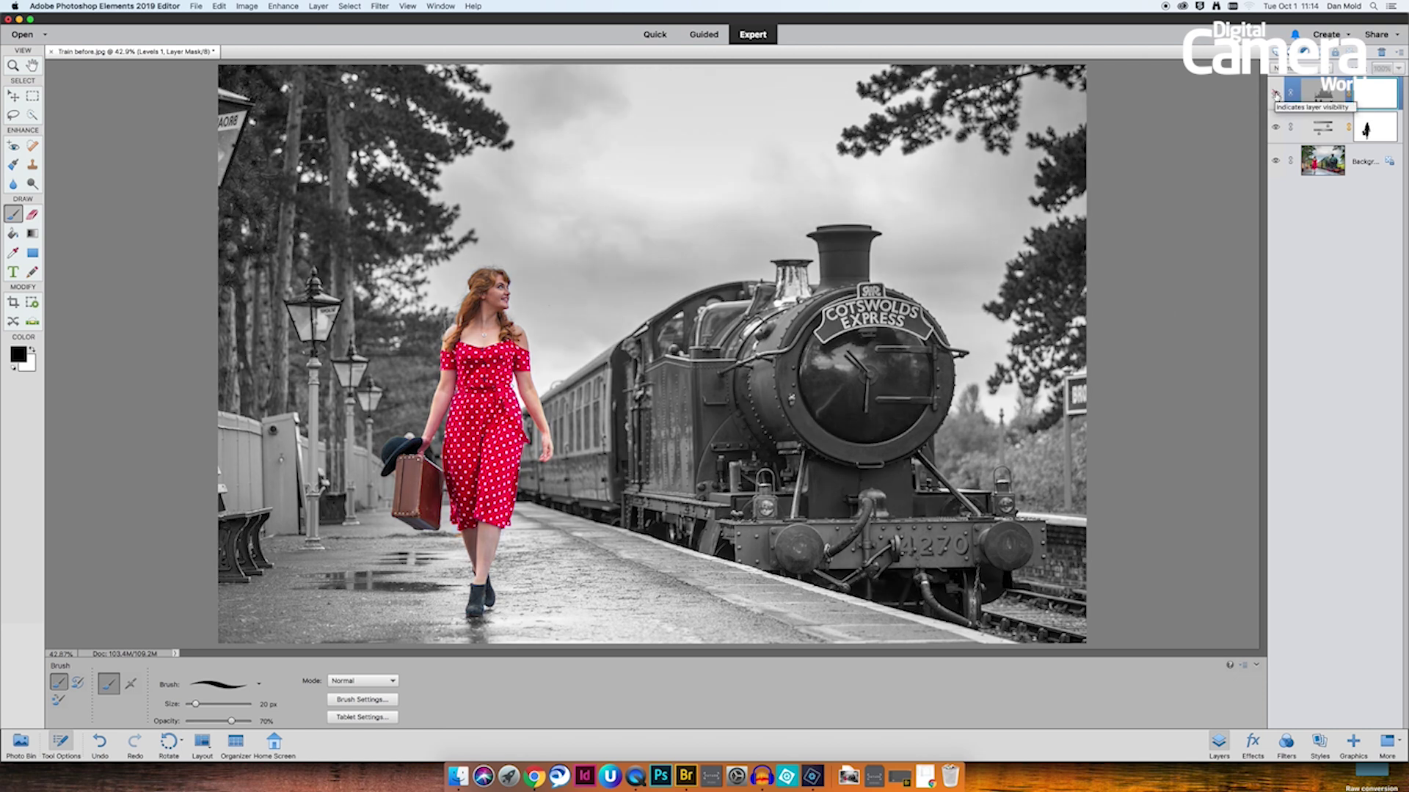
left_click(1277, 95)
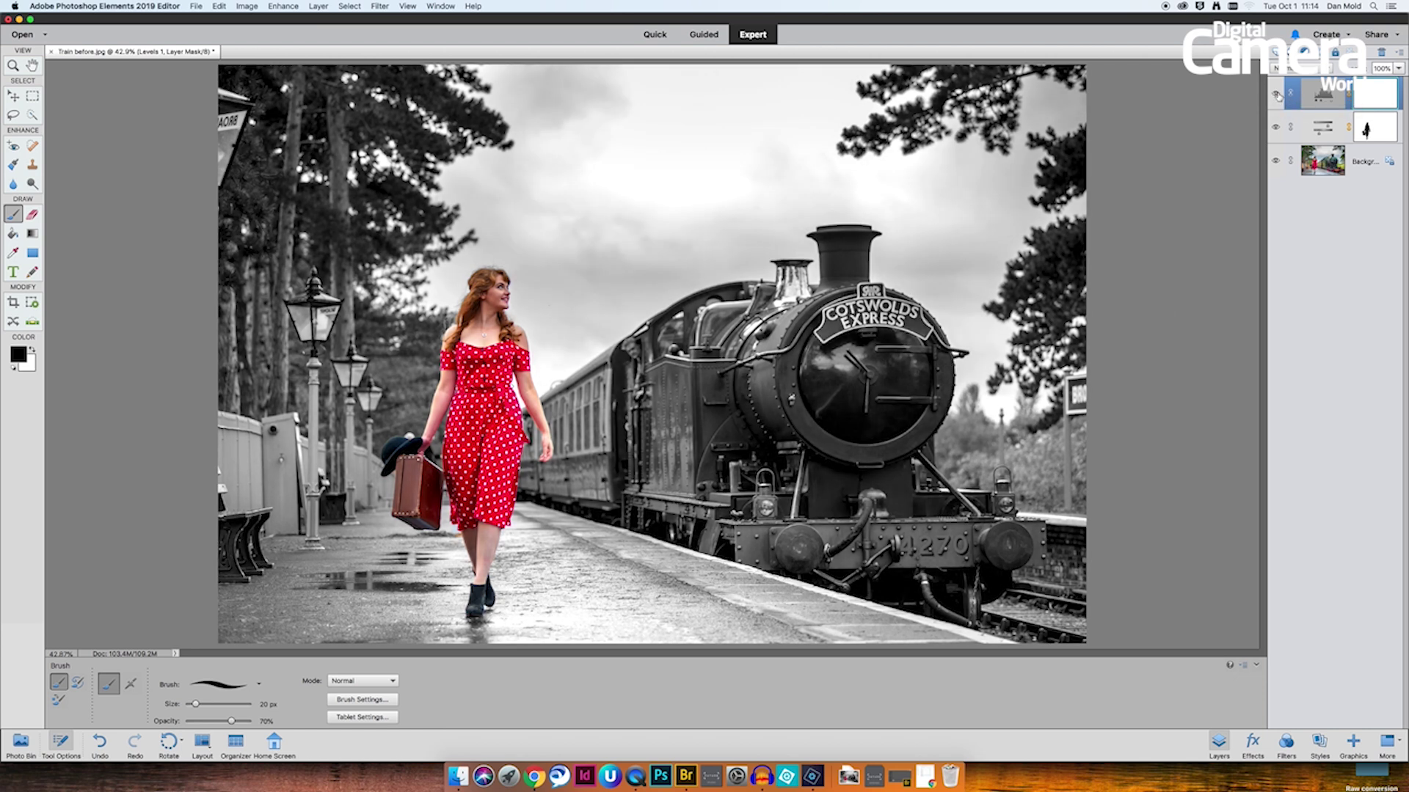
left_click(1276, 95)
left_click(1276, 96)
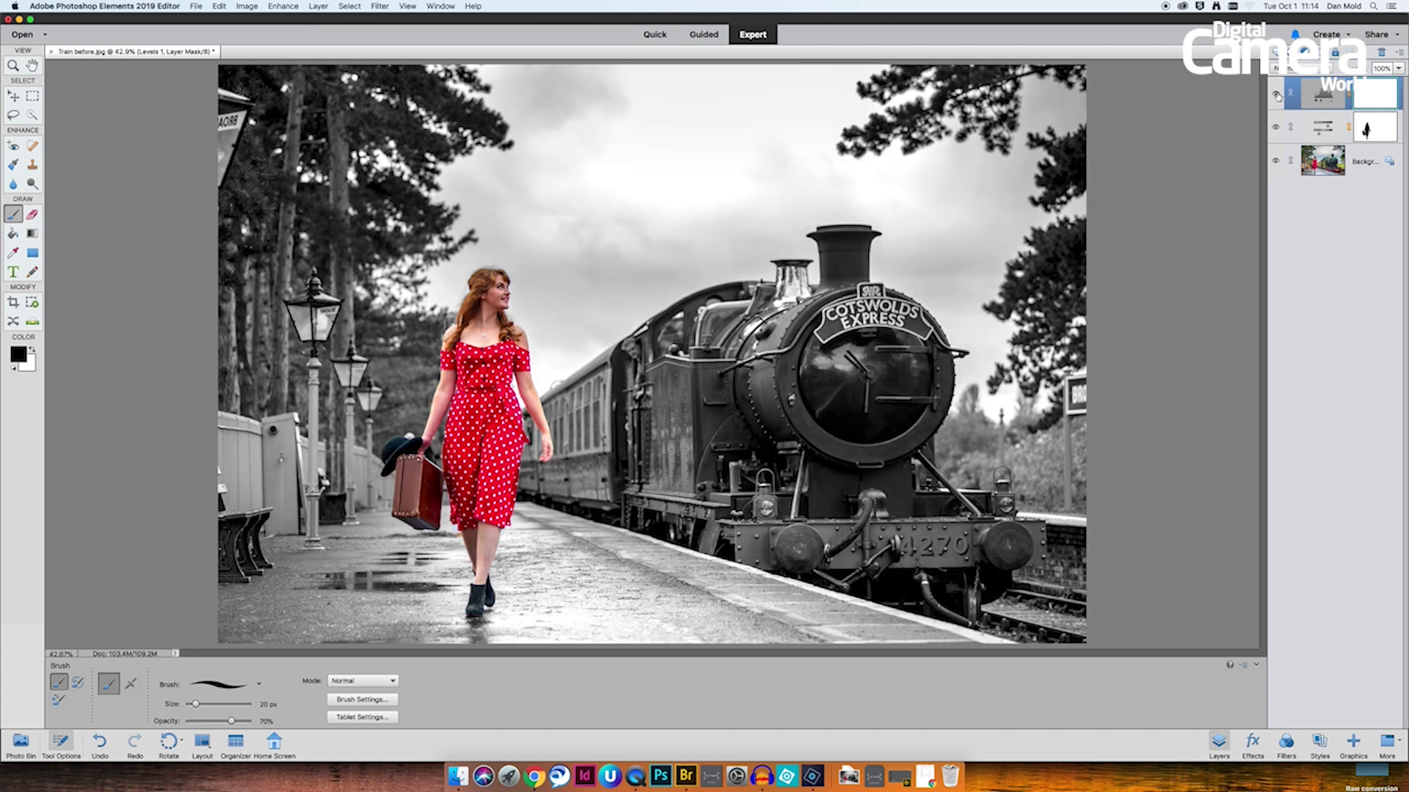